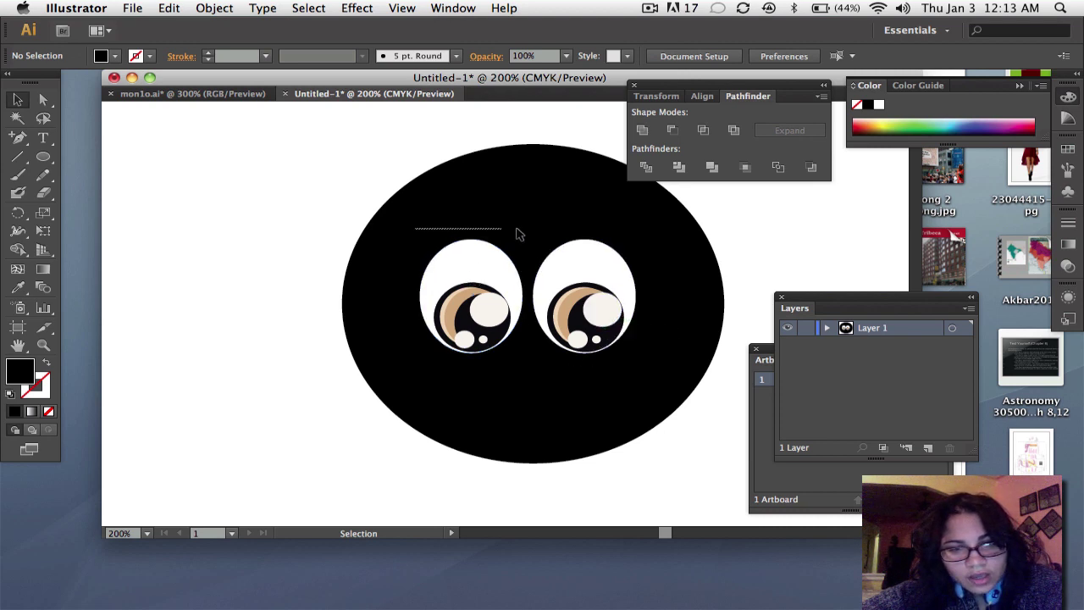
Marquee-select both existing eyes and delete them, leaving the plain black oval
drag(519, 234, 668, 339)
key(Delete)
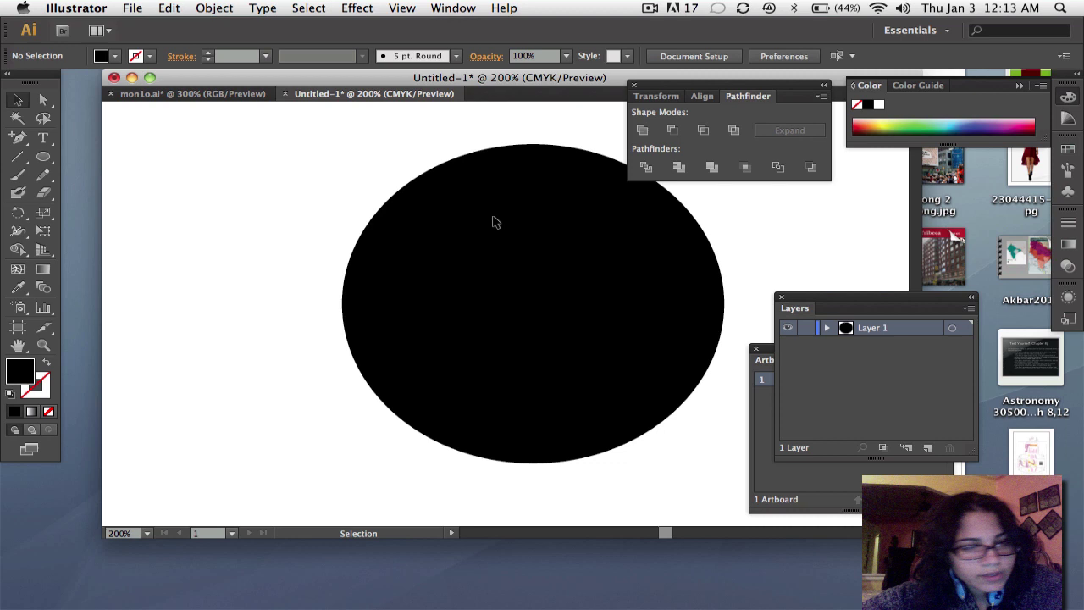
Draw an oval left of the face and fill it white
click(43, 156)
drag(187, 195, 308, 342)
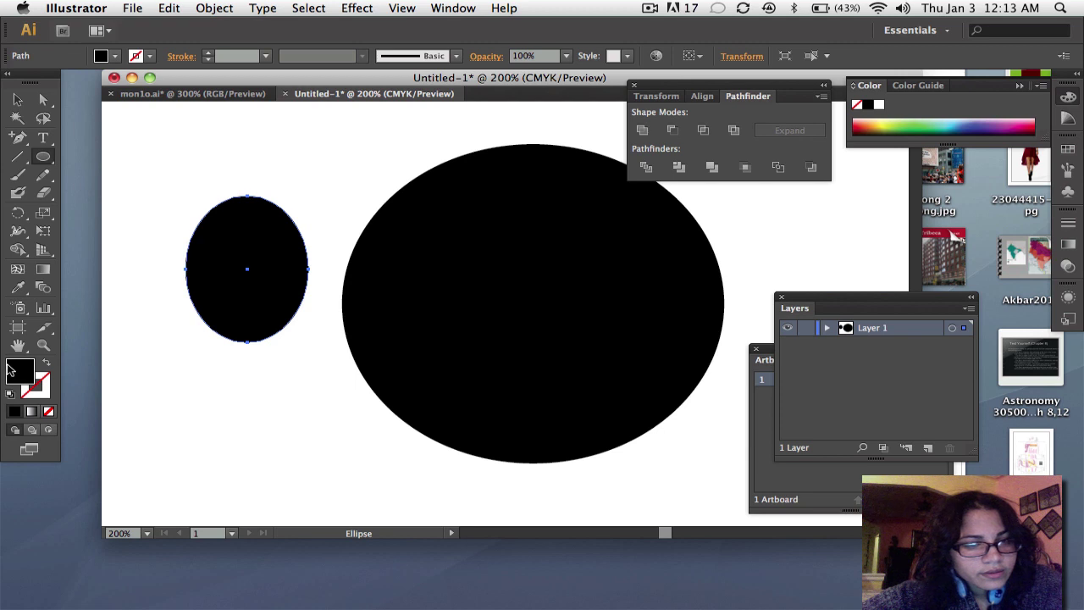
double_click(10, 369)
click(340, 226)
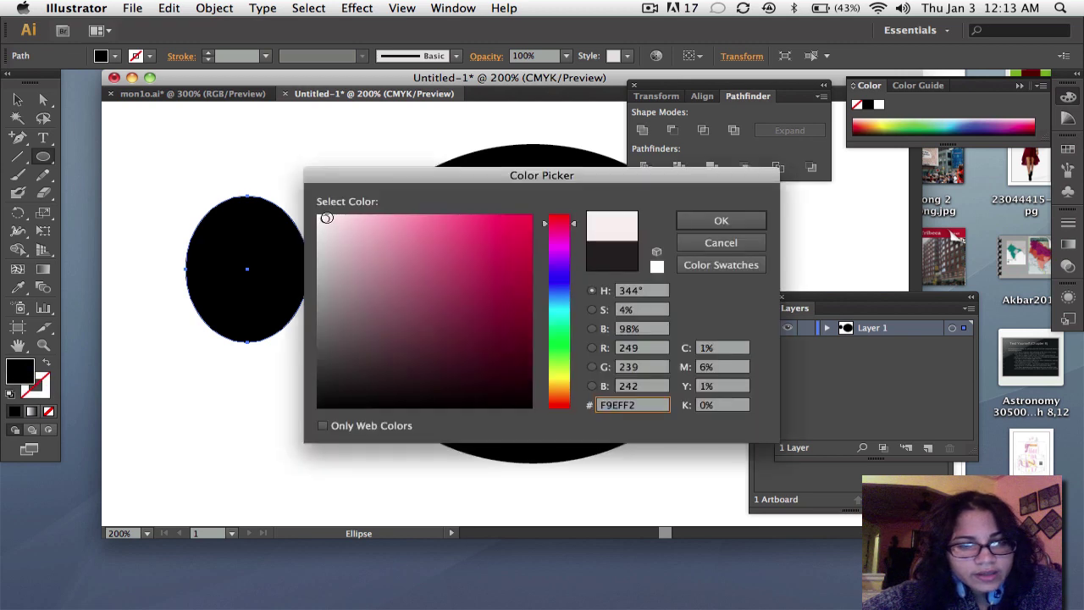
click(721, 220)
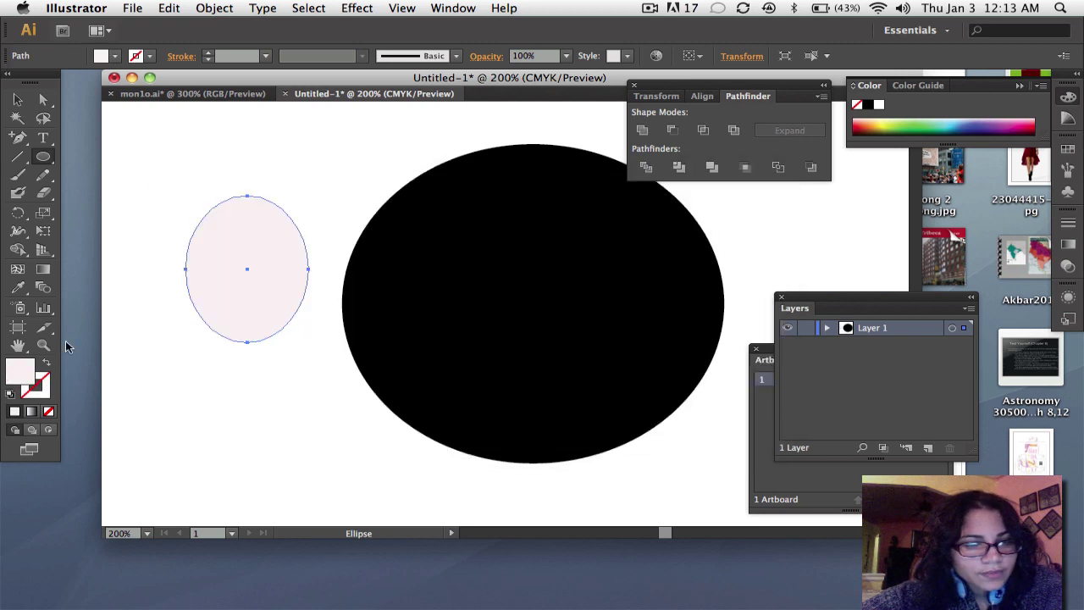
double_click(19, 376)
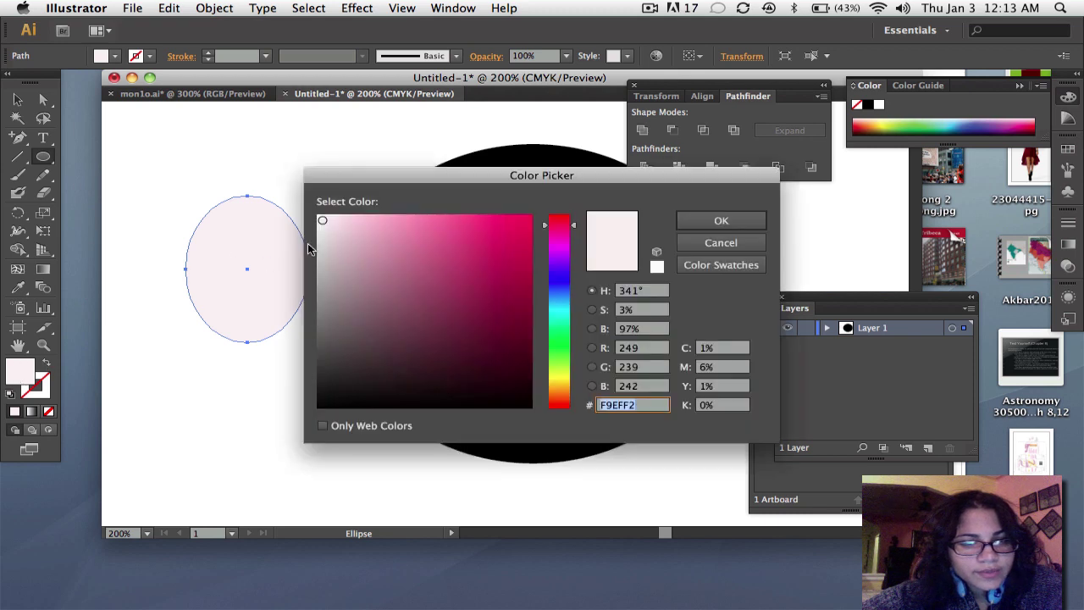
click(321, 216)
click(721, 221)
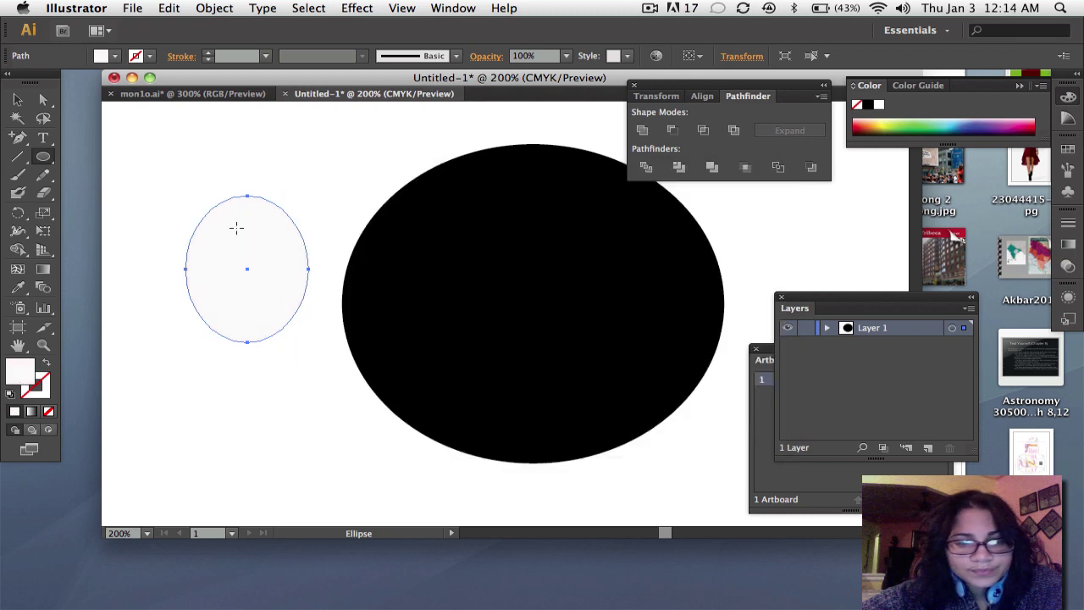
Move the white oval onto the left side of the black face
click(17, 99)
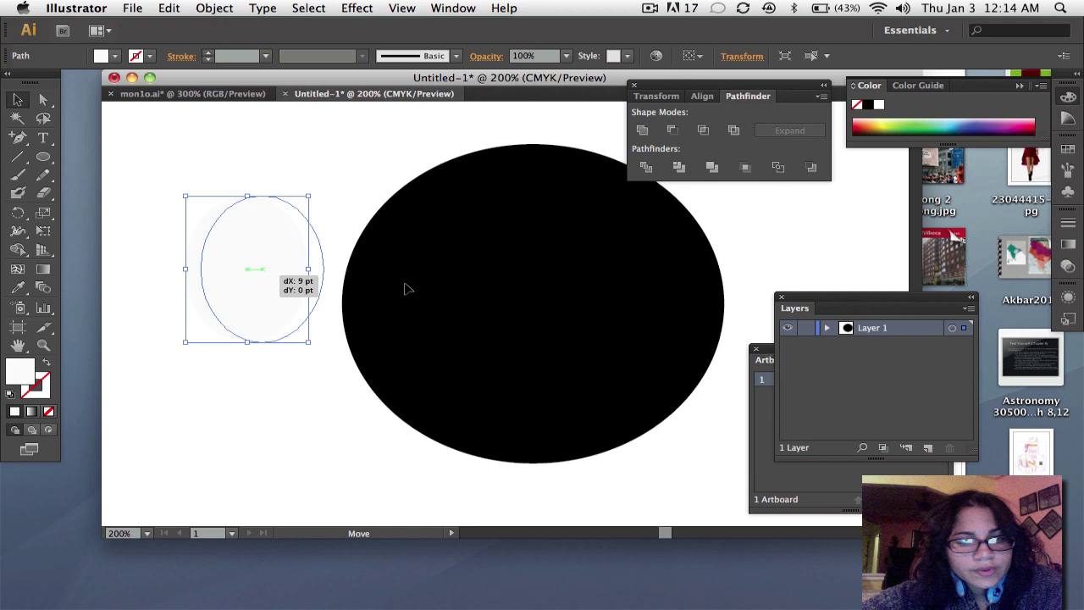
drag(247, 274, 465, 288)
click(222, 232)
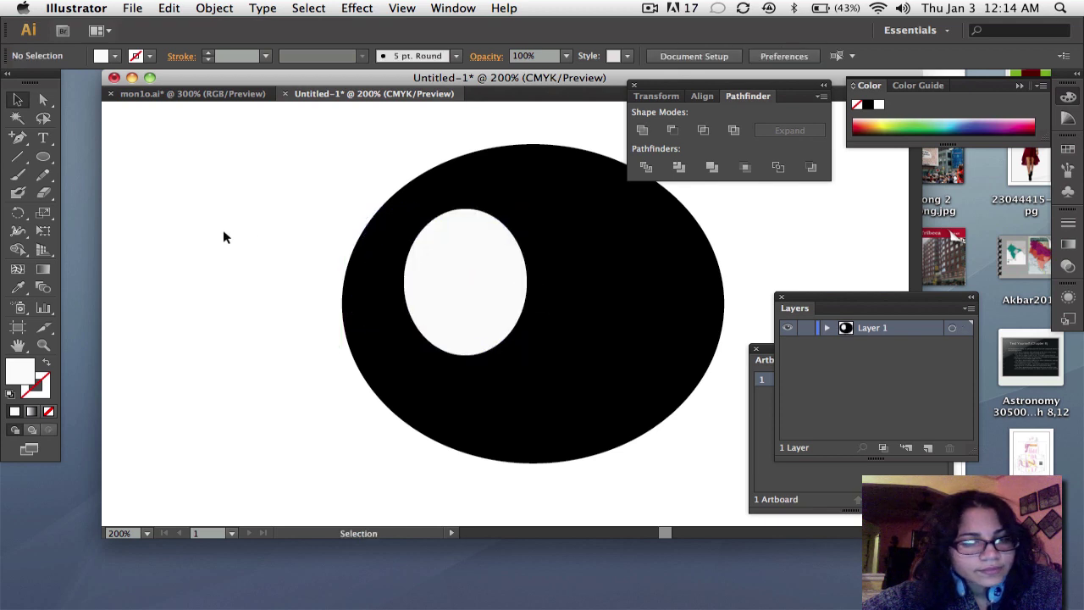
Draw a small oval left of the face and fill it near-black
drag(229, 270, 297, 323)
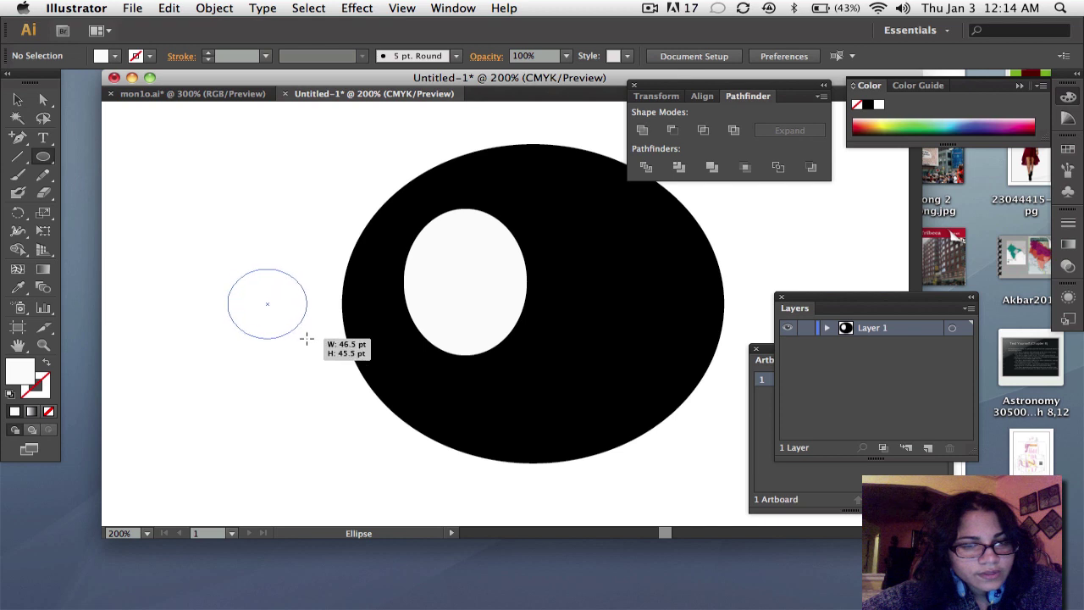
drag(297, 322, 322, 349)
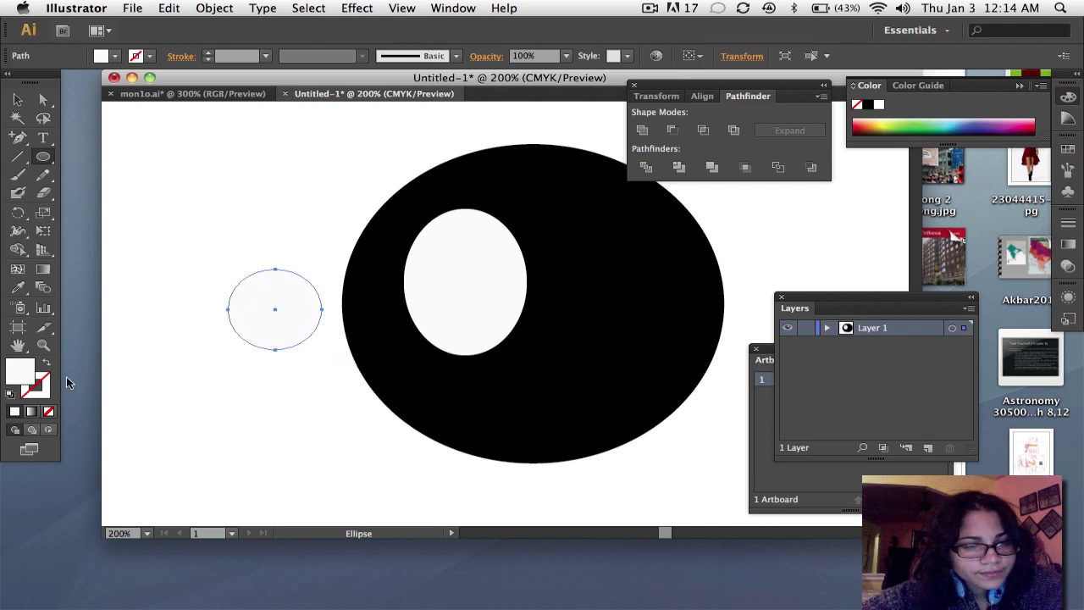
double_click(16, 378)
click(326, 385)
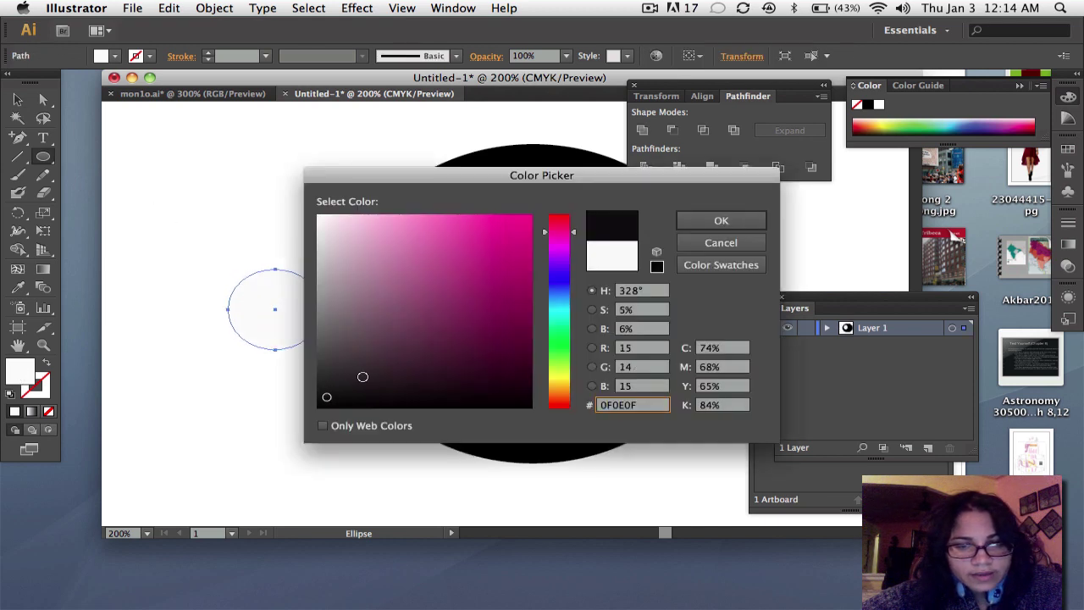
click(719, 222)
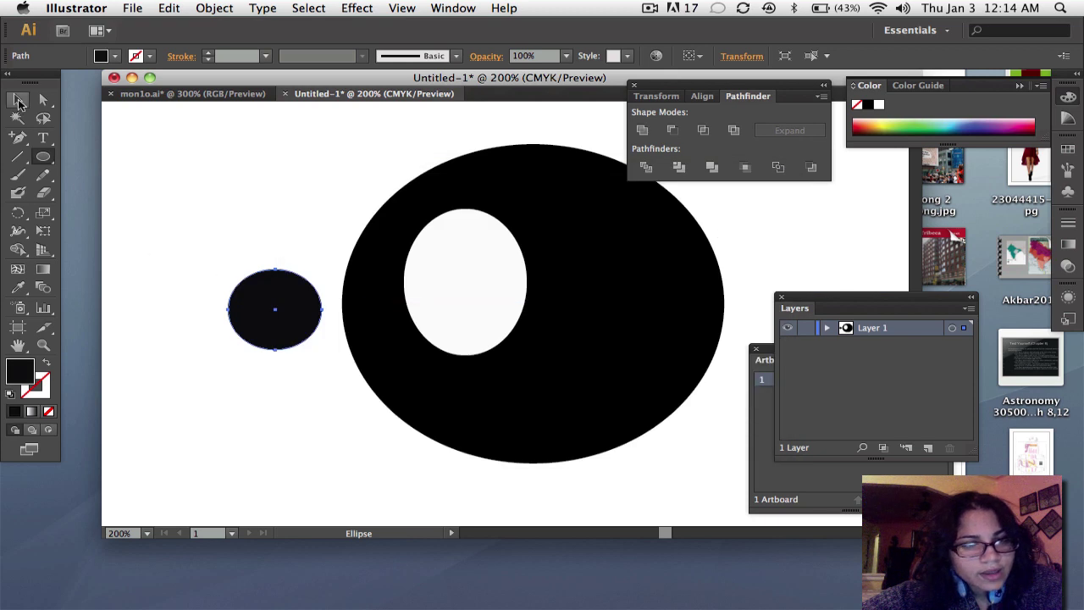
Move the small oval up, then Alt-drag a copy of it below
click(21, 102)
drag(274, 298, 238, 202)
key(alt)
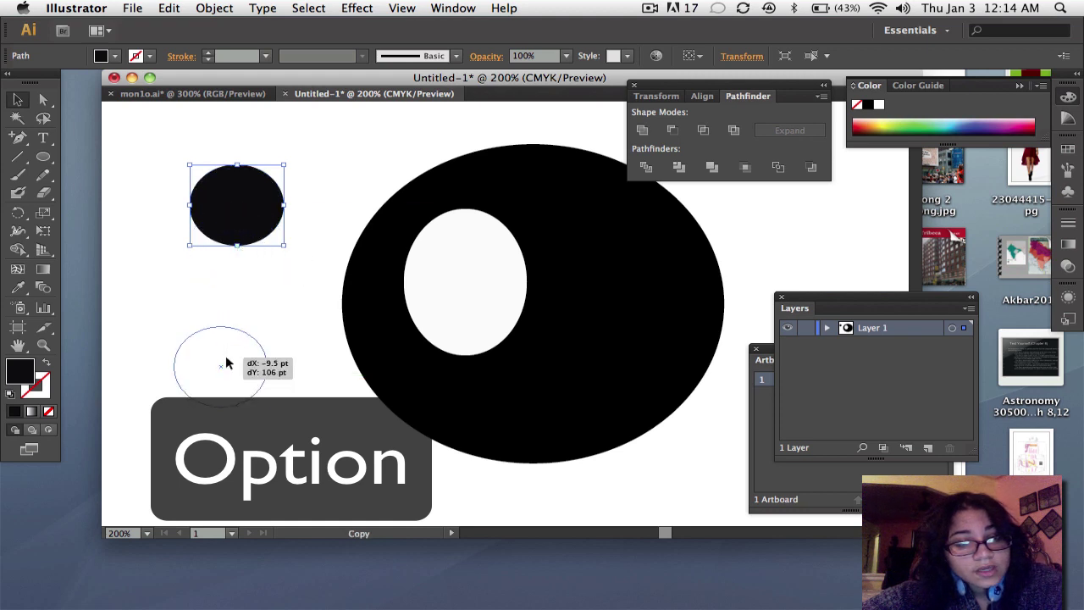
mouse_move(241, 212)
mouse_down()
mouse_move(226, 366)
mouse_move(165, 279)
mouse_move(275, 310)
mouse_move(181, 303)
mouse_move(183, 291)
mouse_move(192, 314)
mouse_up()
click(260, 280)
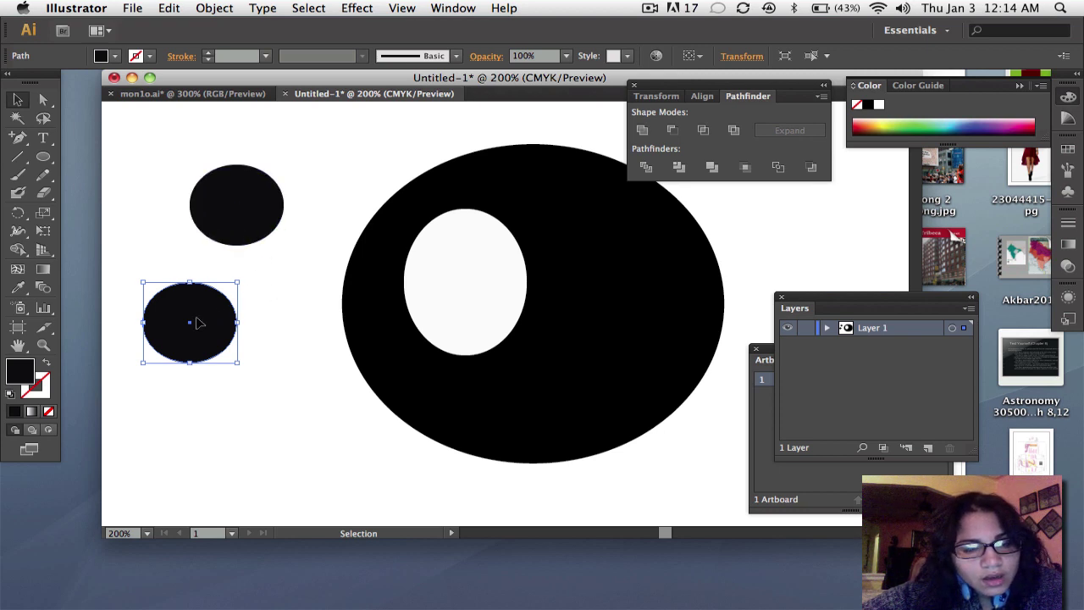
Copy the middle-left oval down and to the right, discarding a stray copy
drag(242, 387, 242, 387)
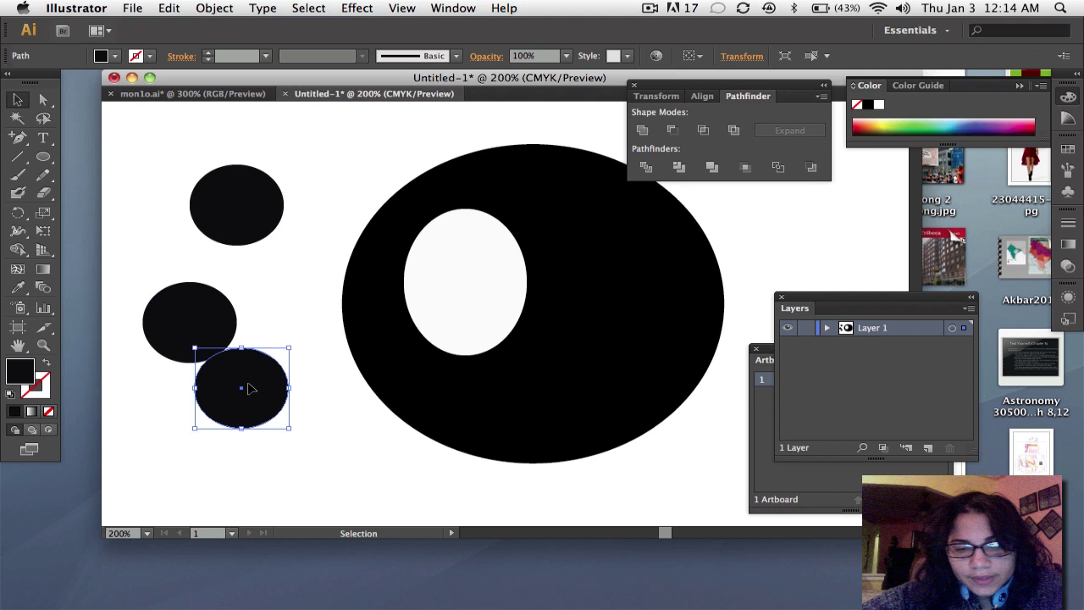
key(Delete)
click(199, 332)
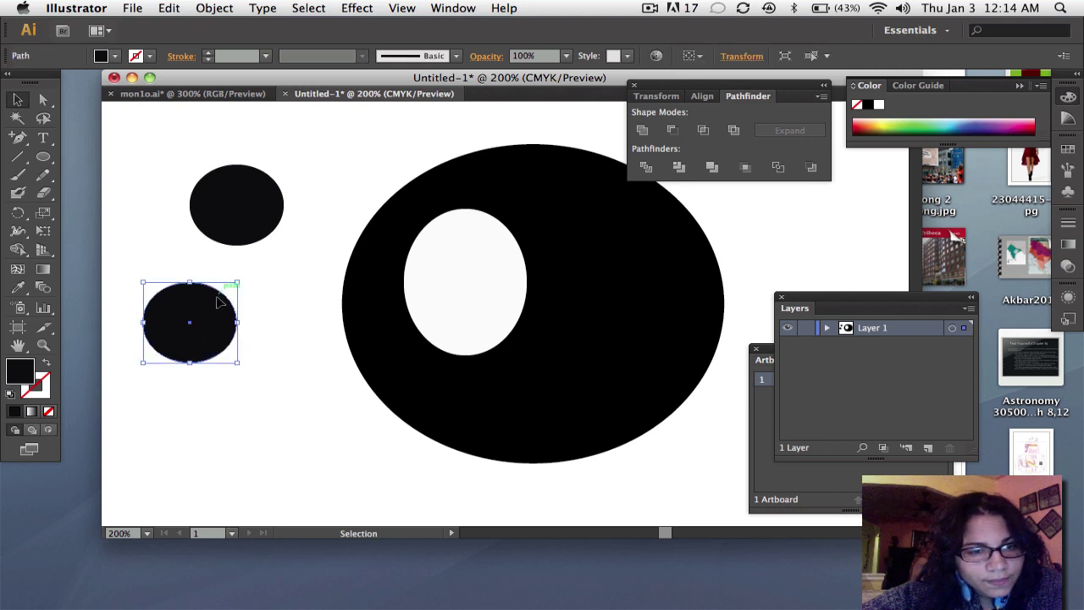
mouse_move(196, 322)
mouse_down()
mouse_move(280, 395)
mouse_move(309, 369)
mouse_up()
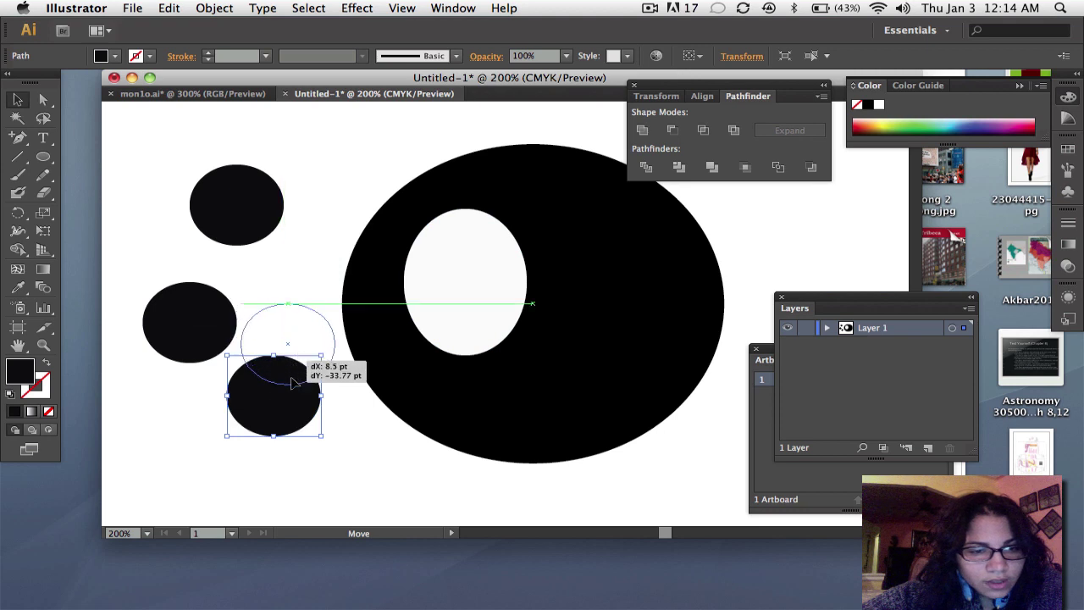
Fill the middle-left oval tan (E5C498) in isolation mode, then exit isolation
double_click(197, 333)
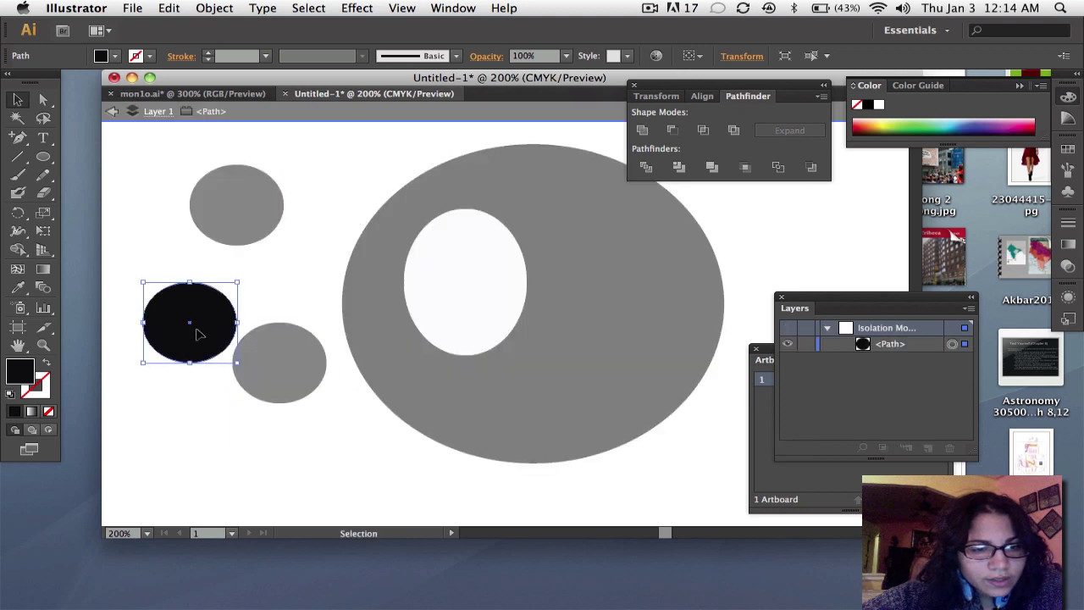
double_click(21, 374)
click(566, 390)
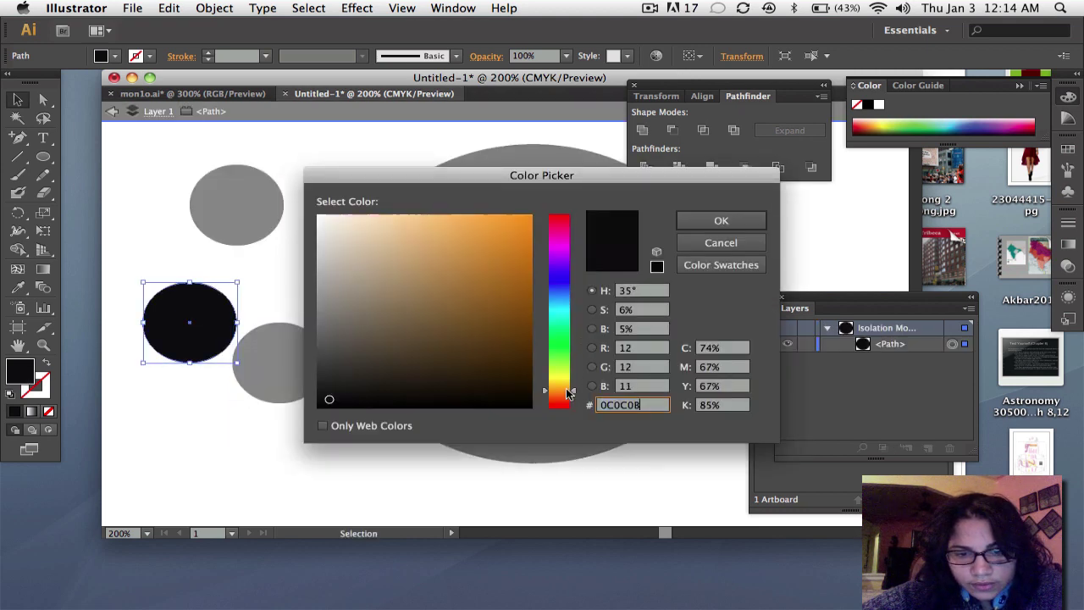
mouse_move(390, 222)
mouse_down()
mouse_move(365, 222)
mouse_move(405, 257)
mouse_up()
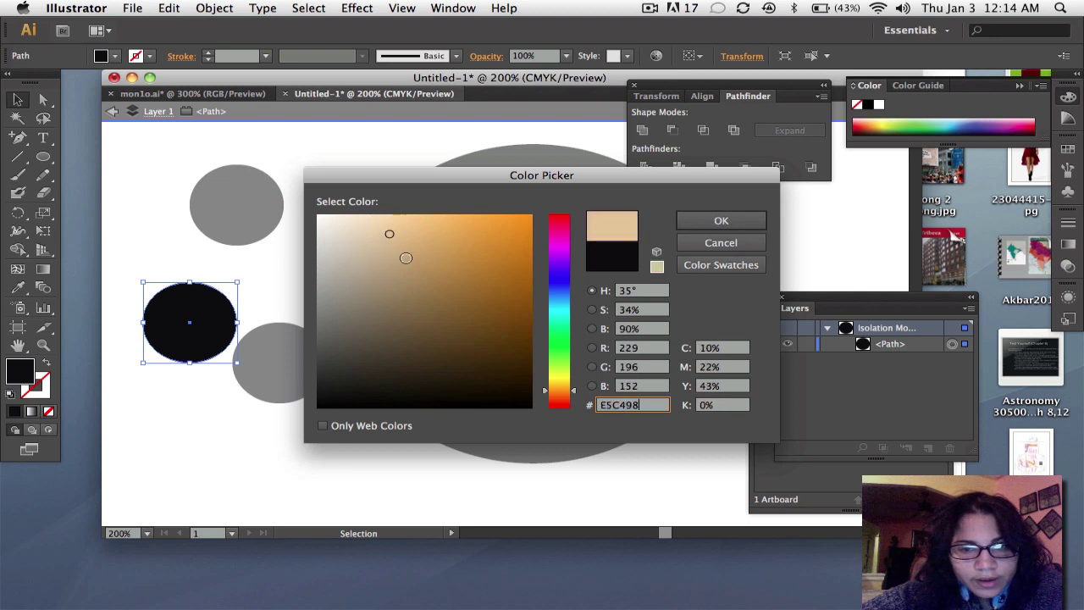
click(716, 221)
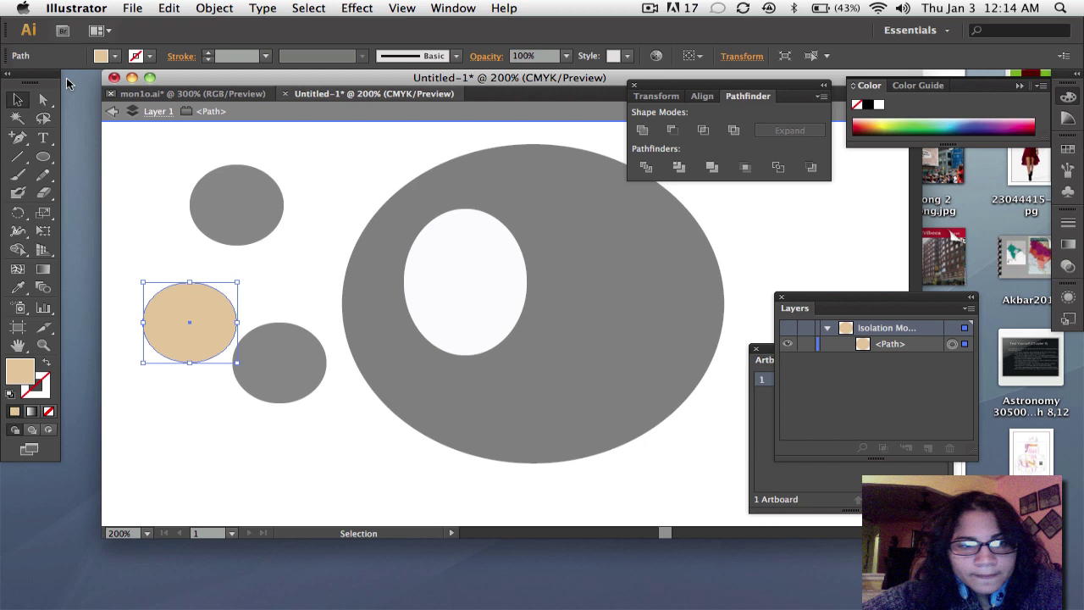
click(110, 110)
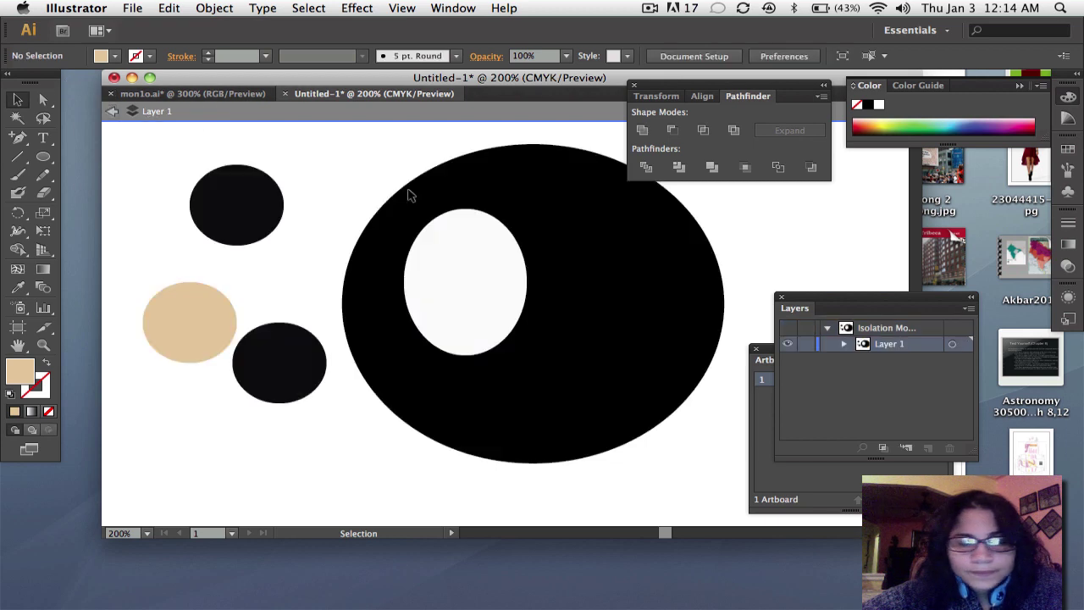
Move the lower black oval so it overlaps the tan oval
click(225, 332)
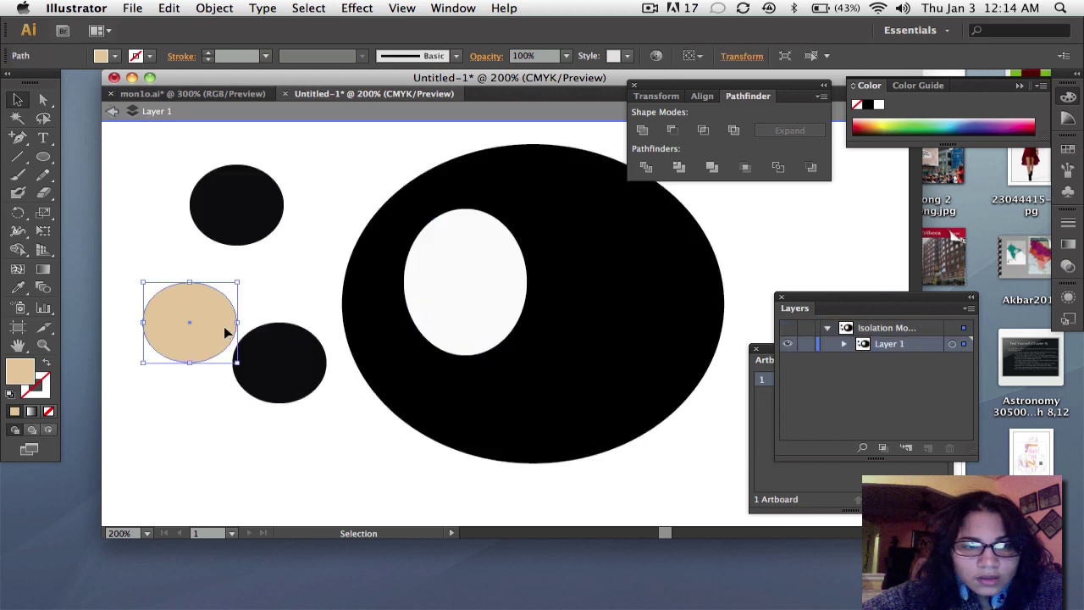
click(112, 112)
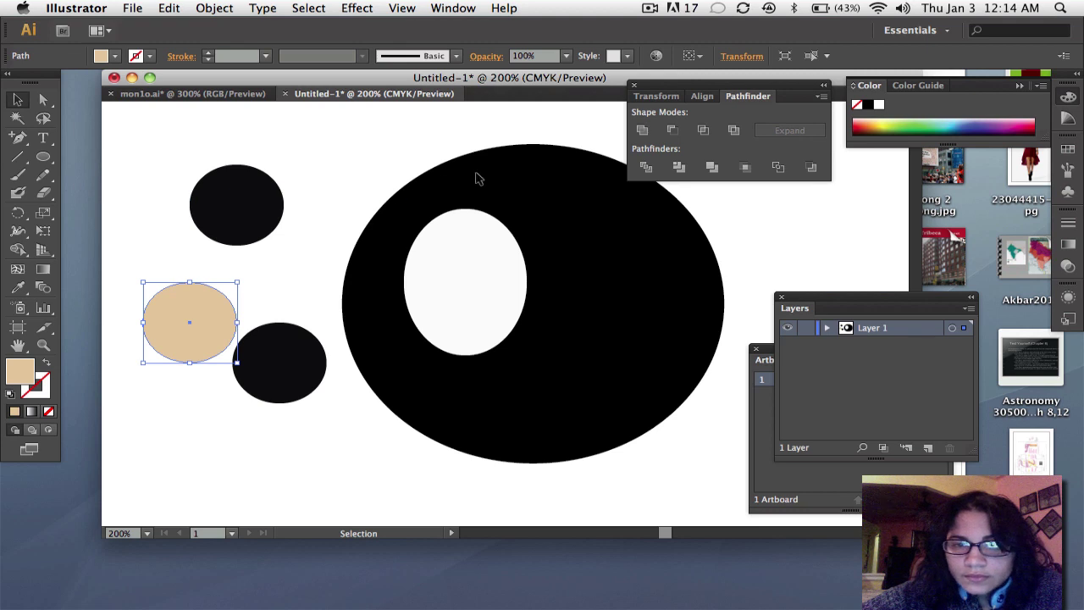
click(269, 372)
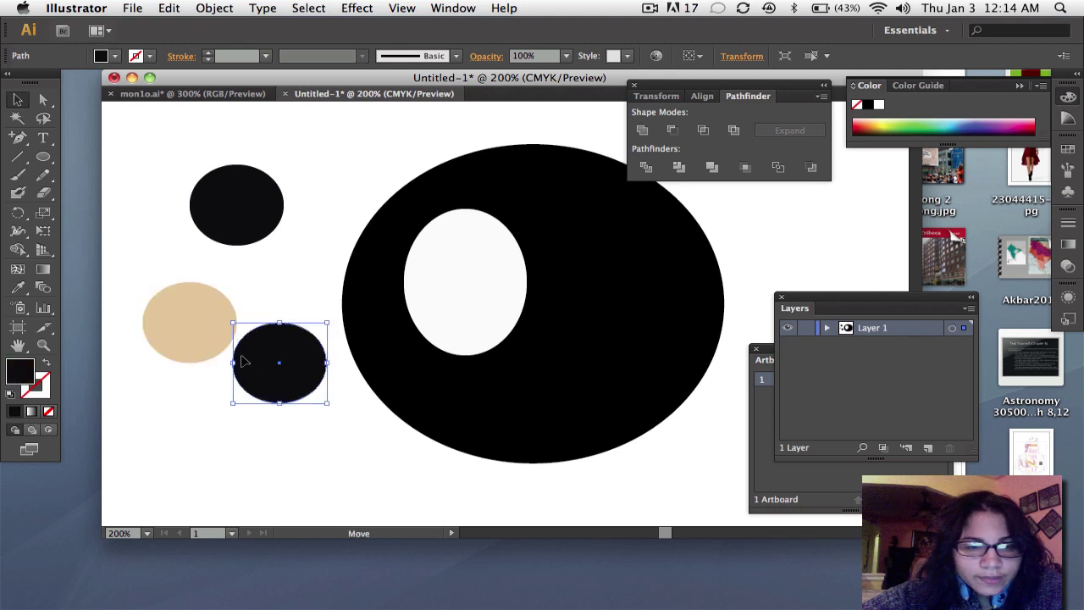
drag(243, 362, 197, 323)
click(161, 277)
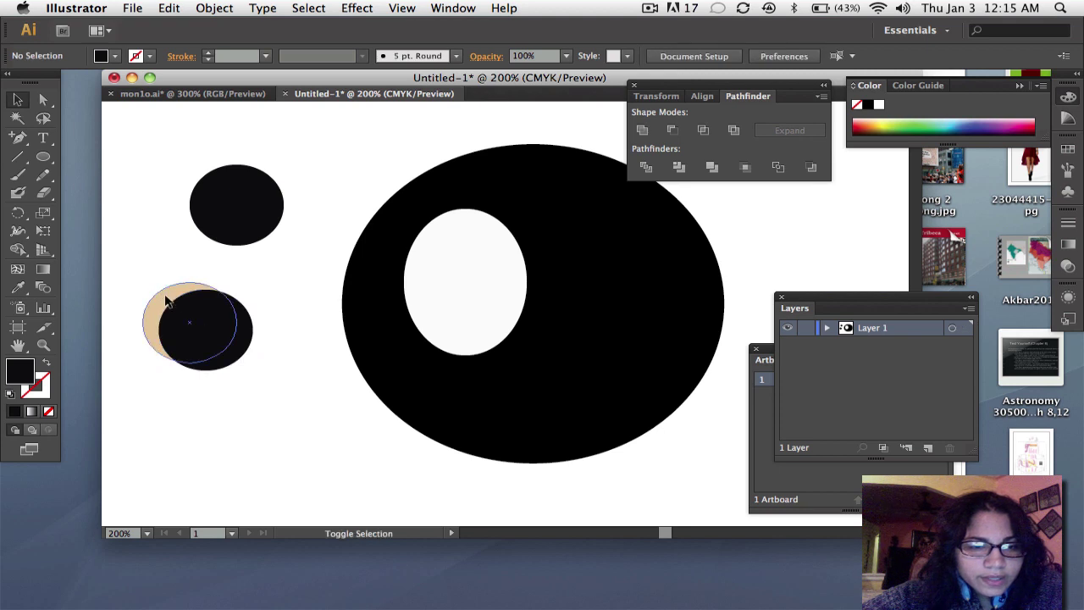
Subtract the black oval from the tan one with Minus Front; move the crescent onto the upper oval
click(166, 301)
shift+click(204, 318)
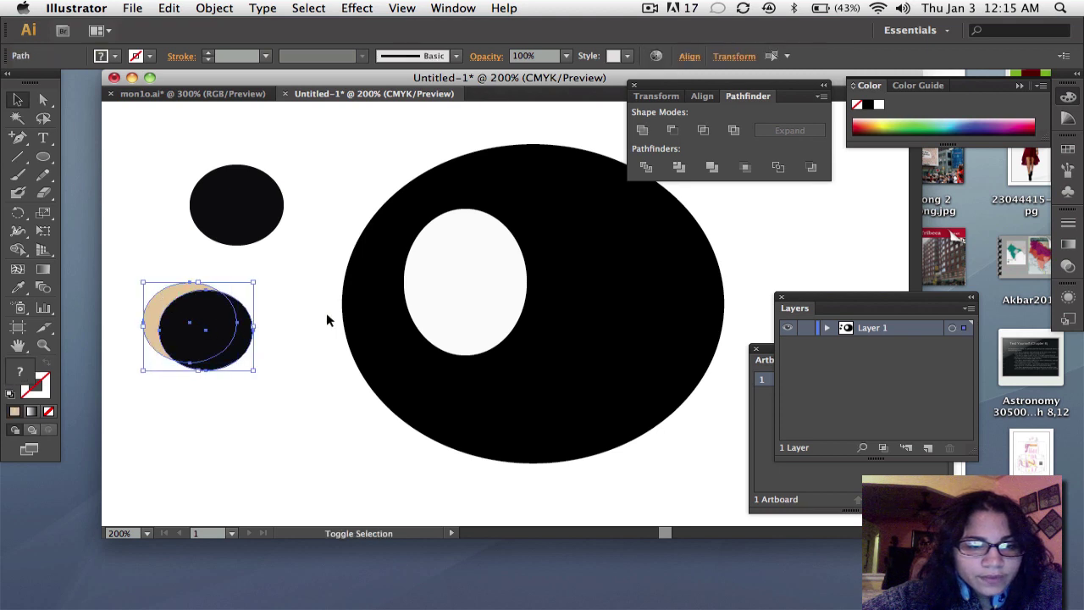
click(672, 129)
click(240, 298)
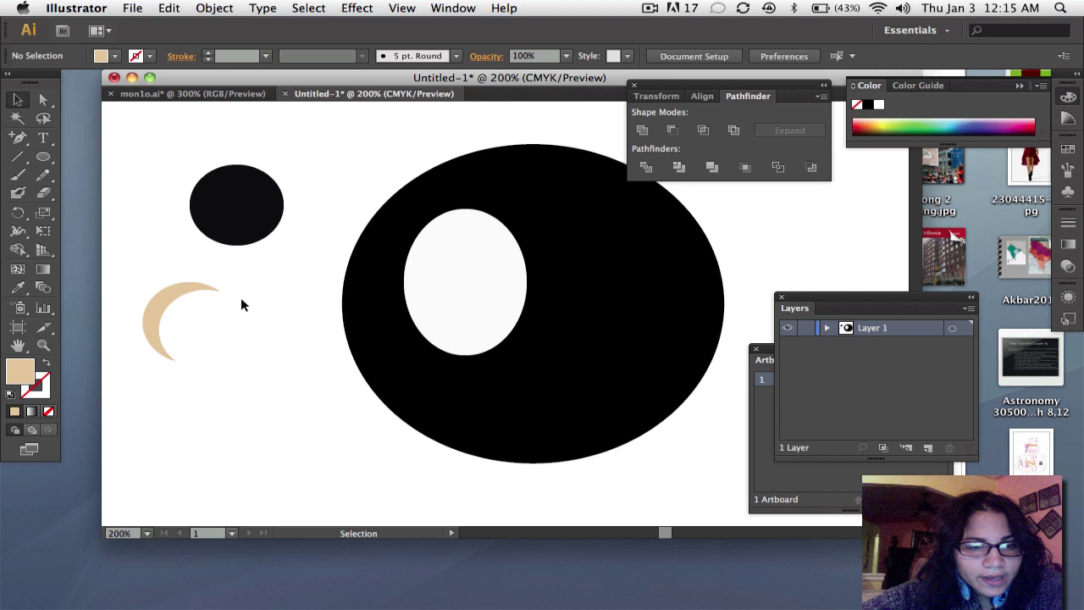
mouse_move(182, 297)
mouse_down()
mouse_move(232, 183)
mouse_move(234, 204)
mouse_up()
click(215, 297)
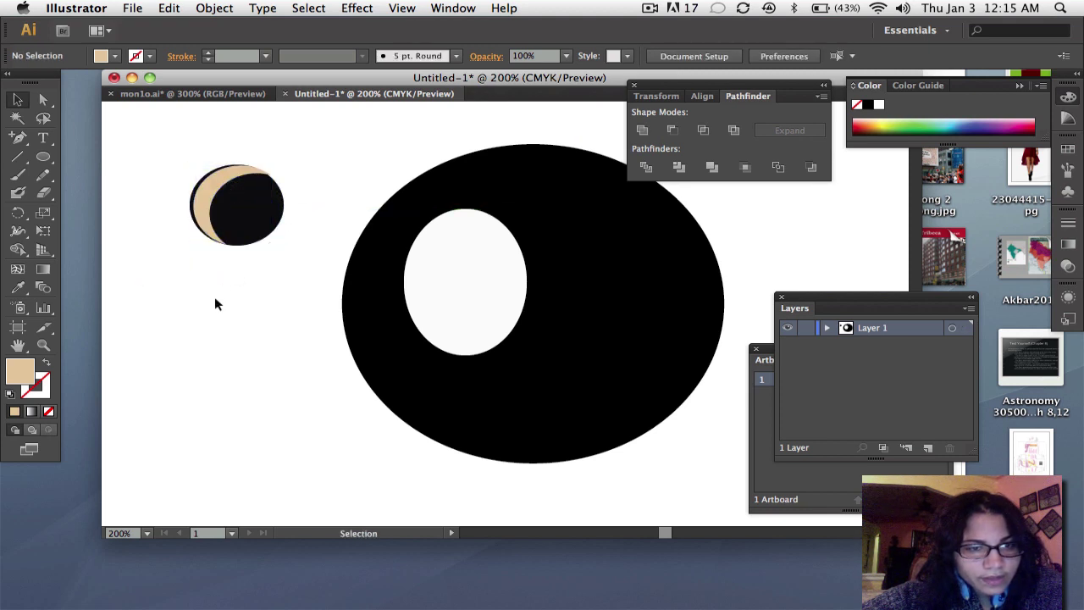
Zoom in to 400% on the tan-rimmed eye
click(217, 197)
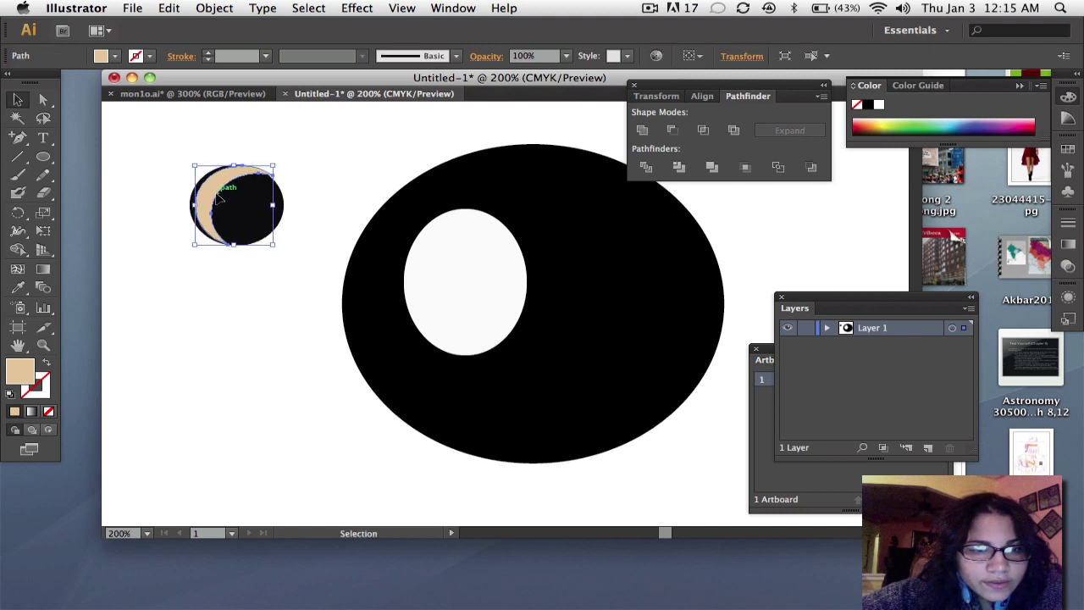
click(224, 280)
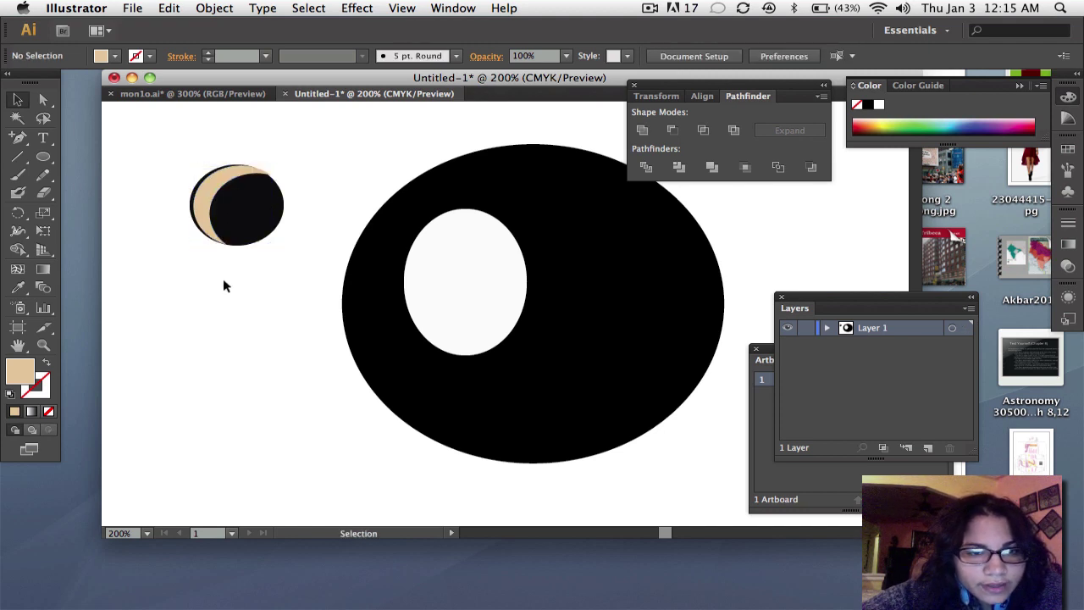
key(super+equal)
key(super+equal)
scroll(223, 278, left, 10)
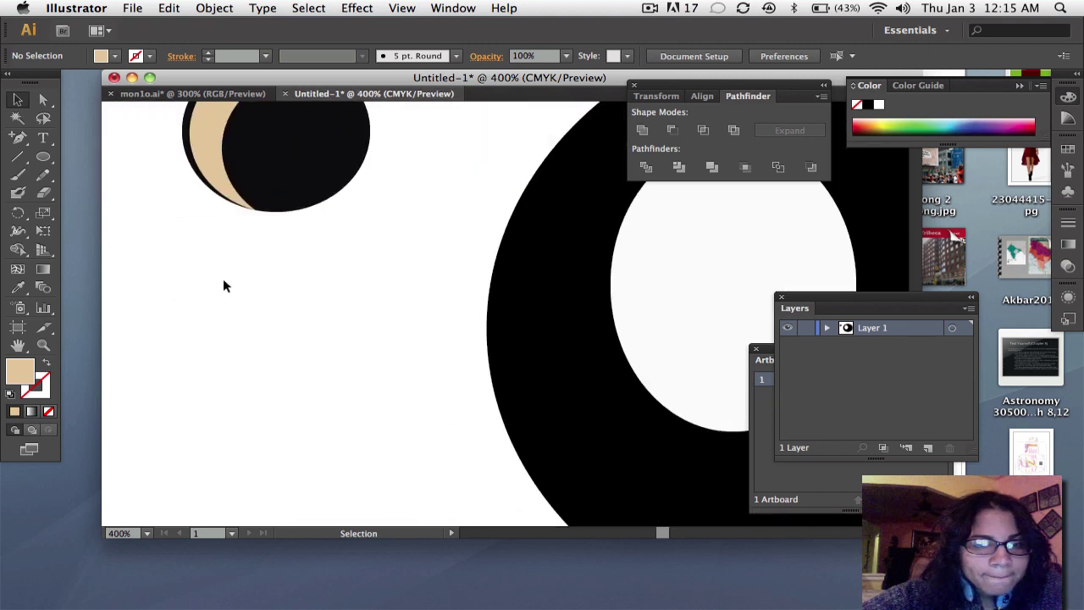
scroll(223, 278, up, 3)
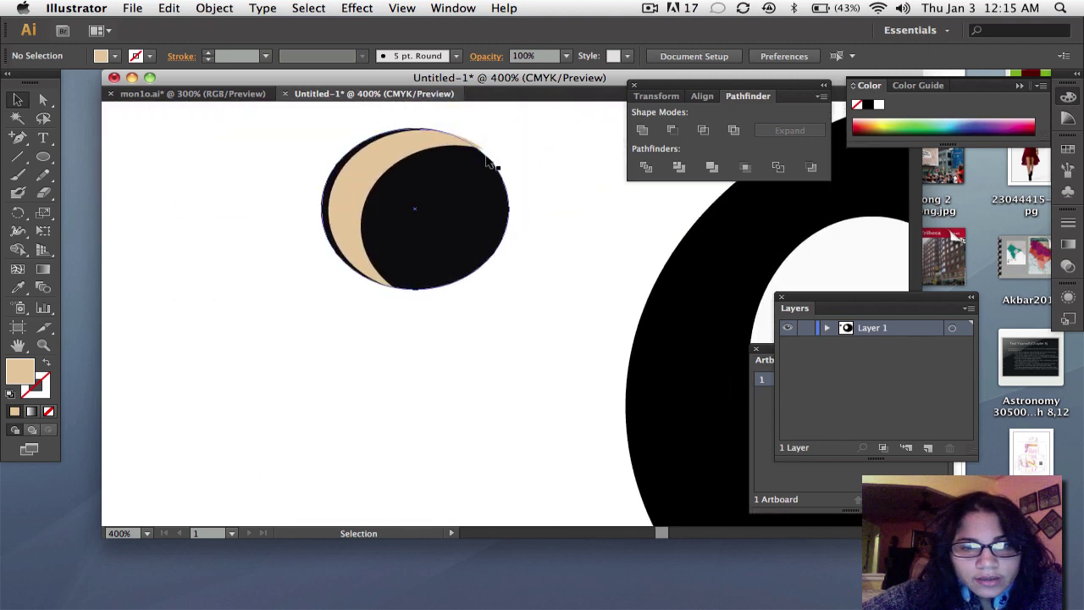
Nudge the crescent's top anchor up-left, then Alt-drag a copy below the eye
click(484, 151)
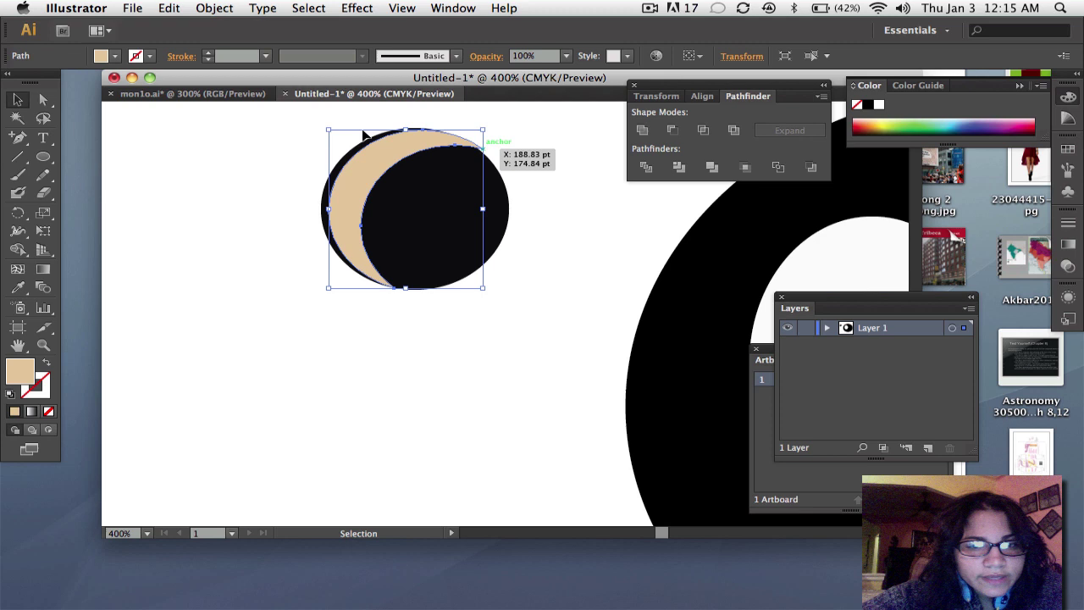
key(a)
click(442, 125)
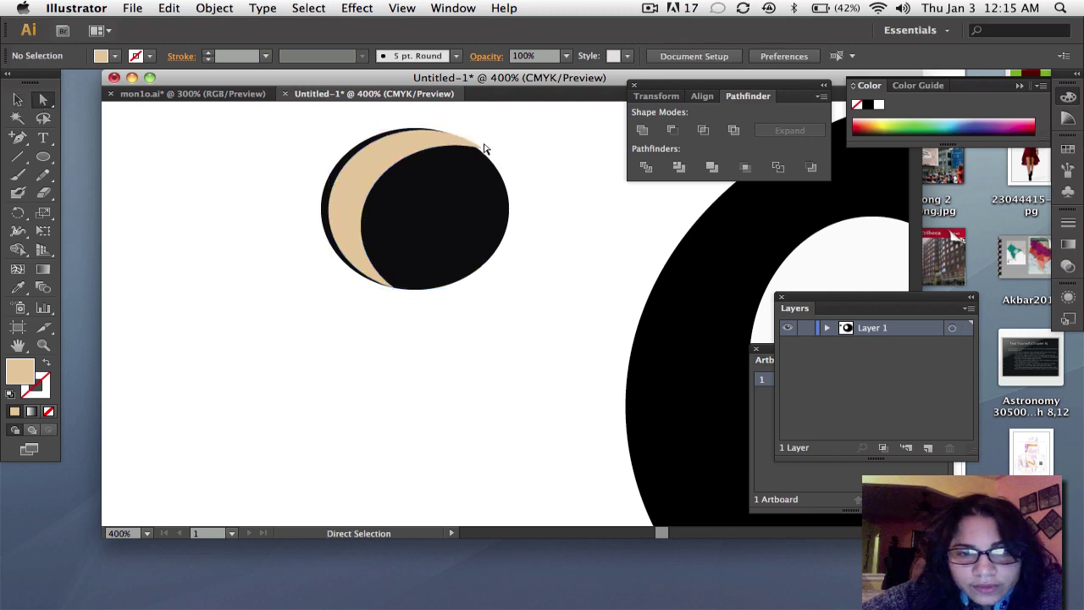
drag(485, 150, 480, 151)
click(496, 158)
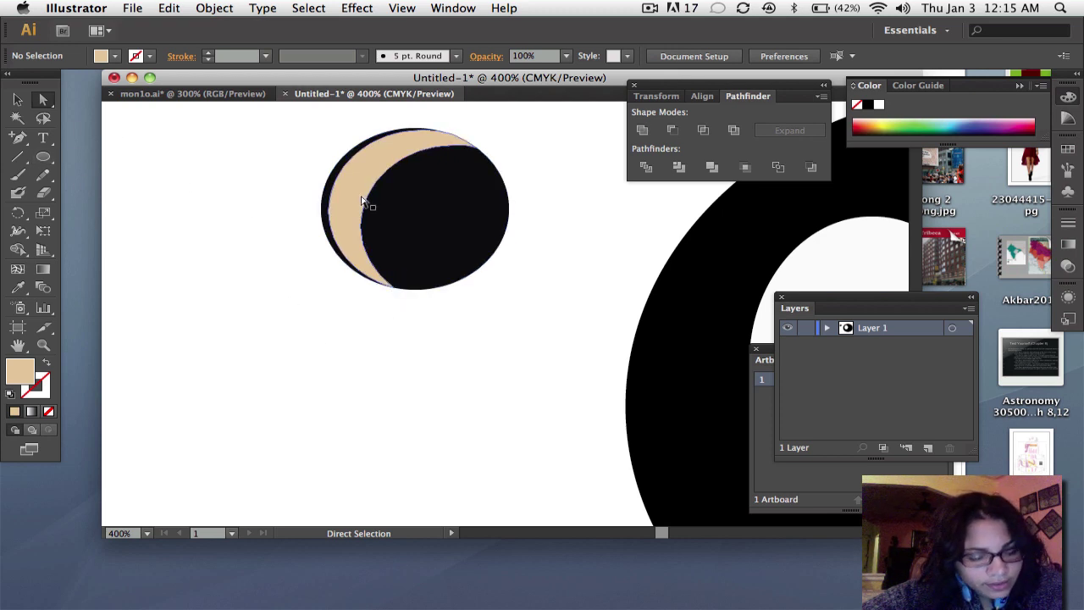
drag(362, 201, 244, 355)
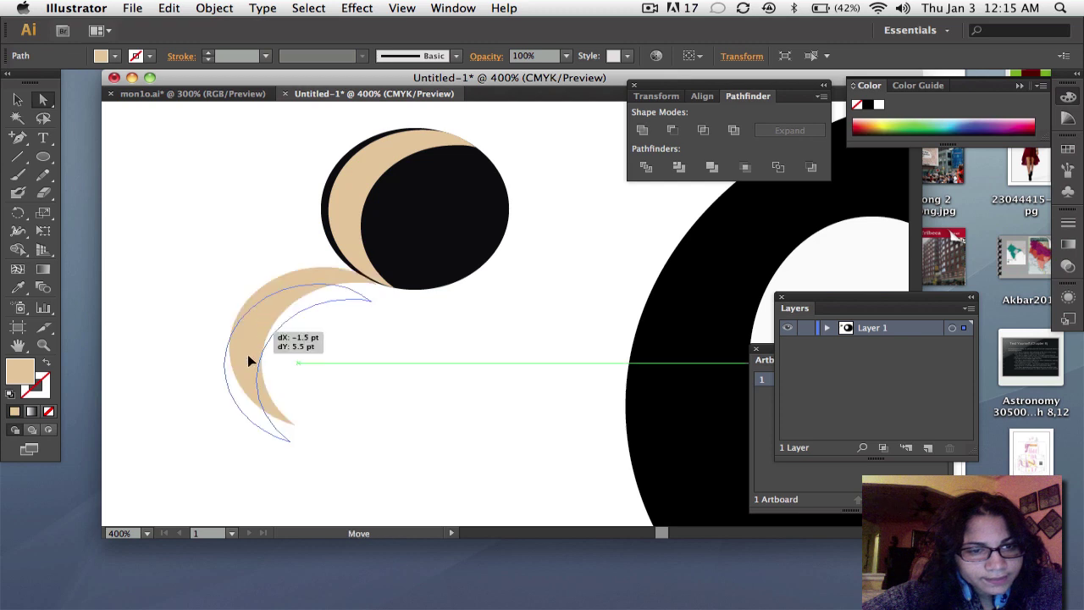
Fill the copied crescent a darker tan (B58C5B)
double_click(21, 370)
click(393, 272)
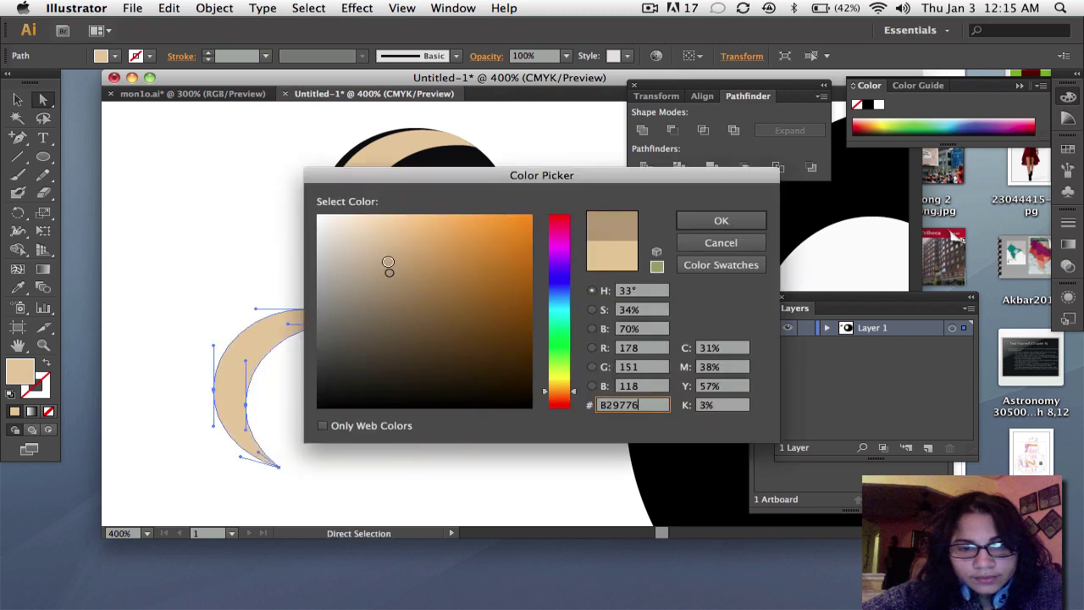
drag(399, 246, 424, 270)
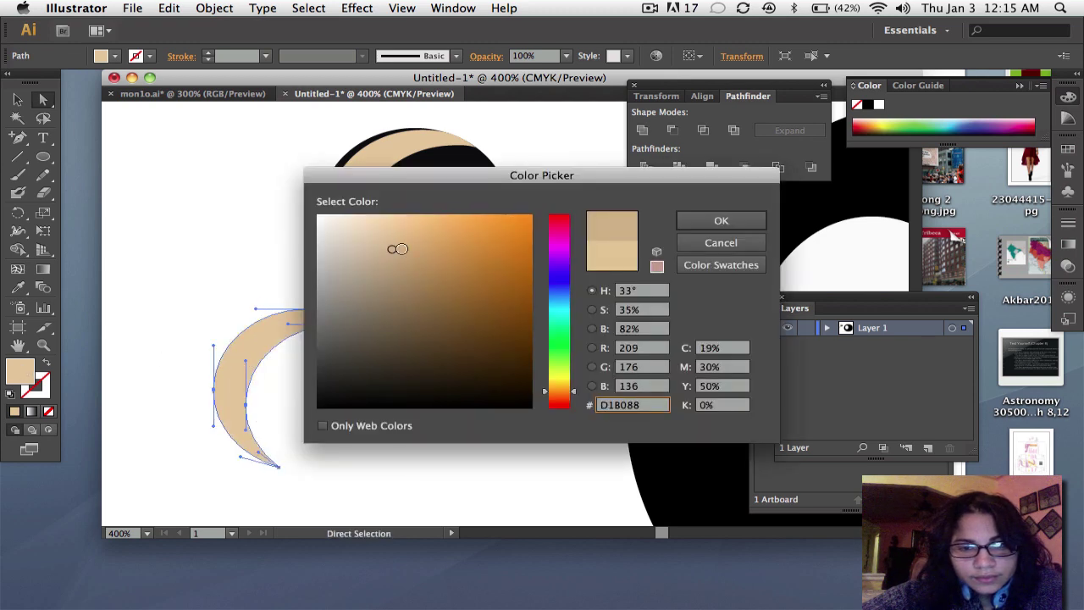
click(716, 221)
Place the darker crescent inside the lighter one and adjust its bottom tip anchor
drag(270, 345, 400, 172)
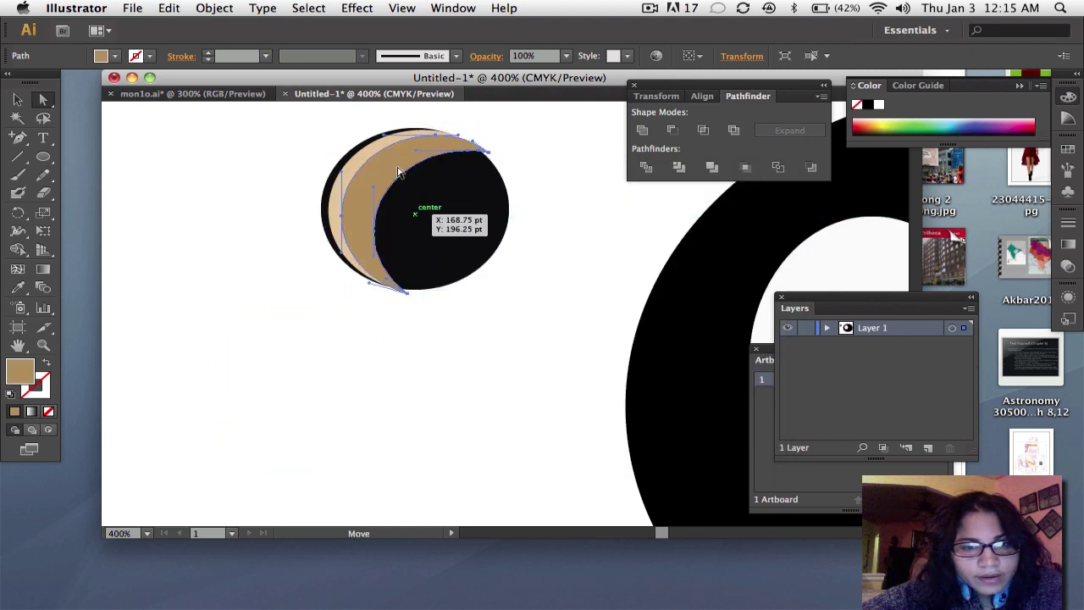
drag(400, 172, 398, 172)
click(572, 172)
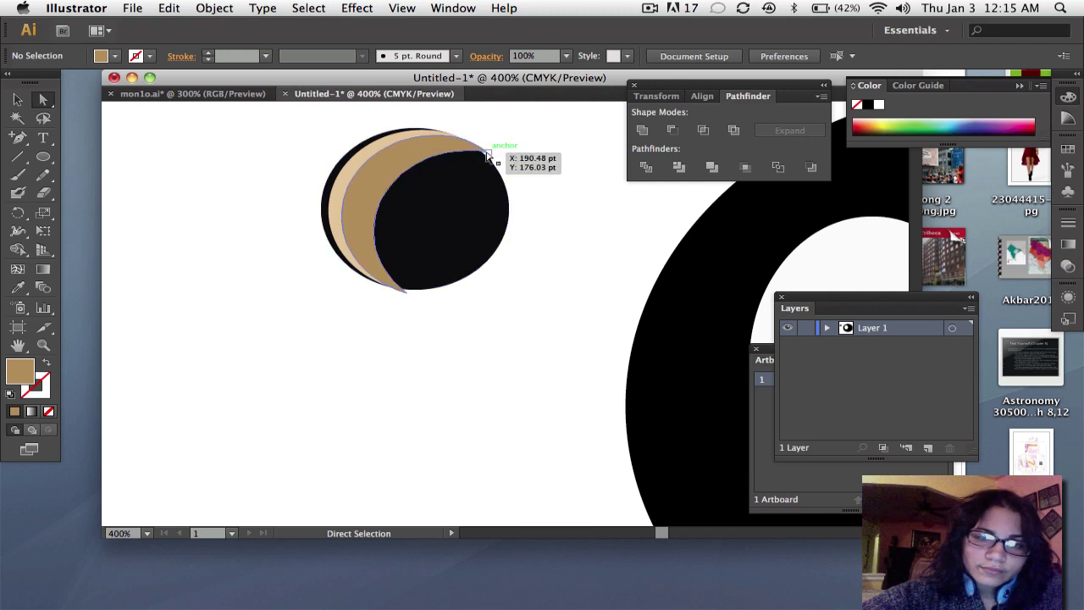
click(487, 155)
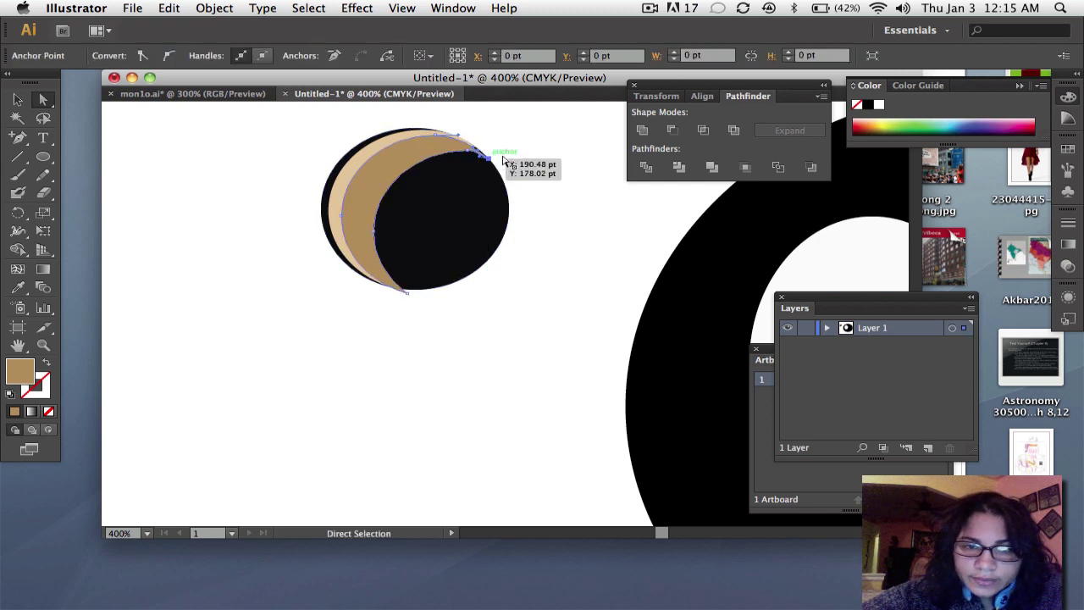
click(530, 161)
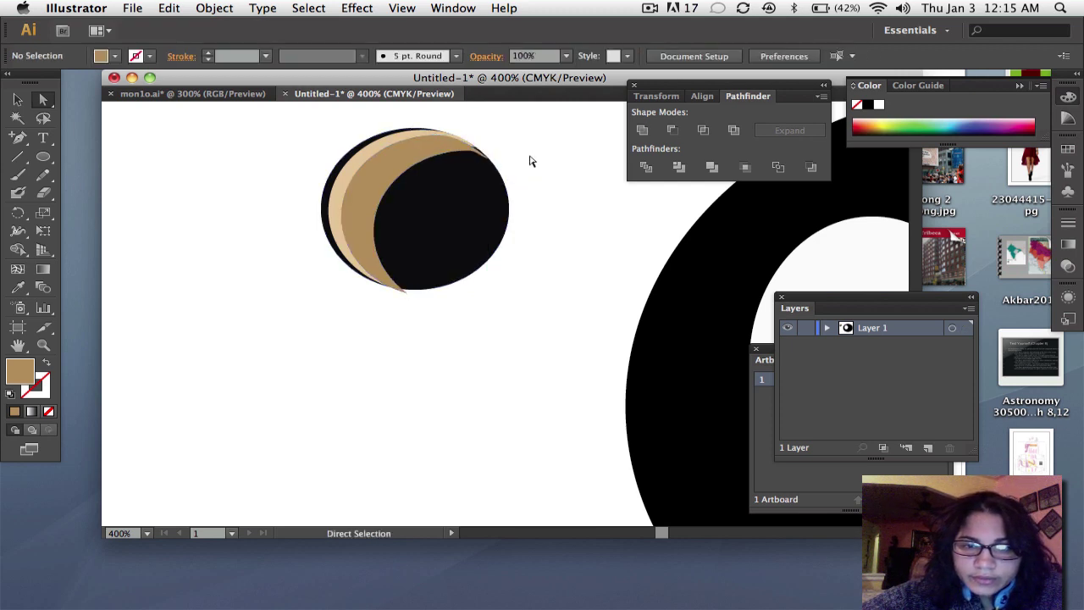
click(404, 288)
drag(407, 295, 404, 287)
click(428, 331)
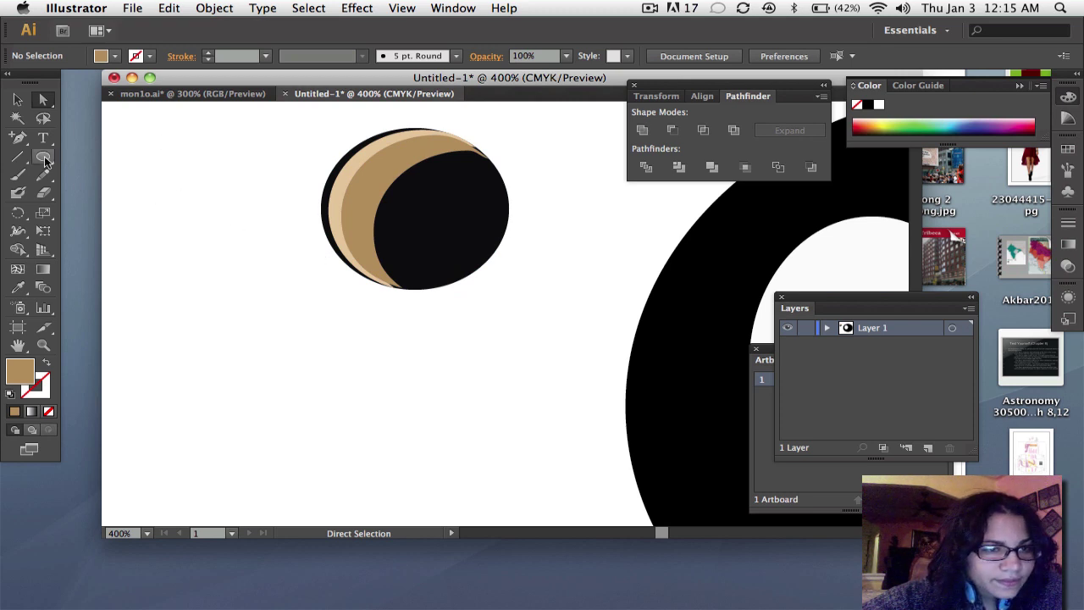
Draw a small near-white oval and copy it onto the eye as a highlight
click(43, 157)
drag(158, 232, 249, 306)
double_click(21, 371)
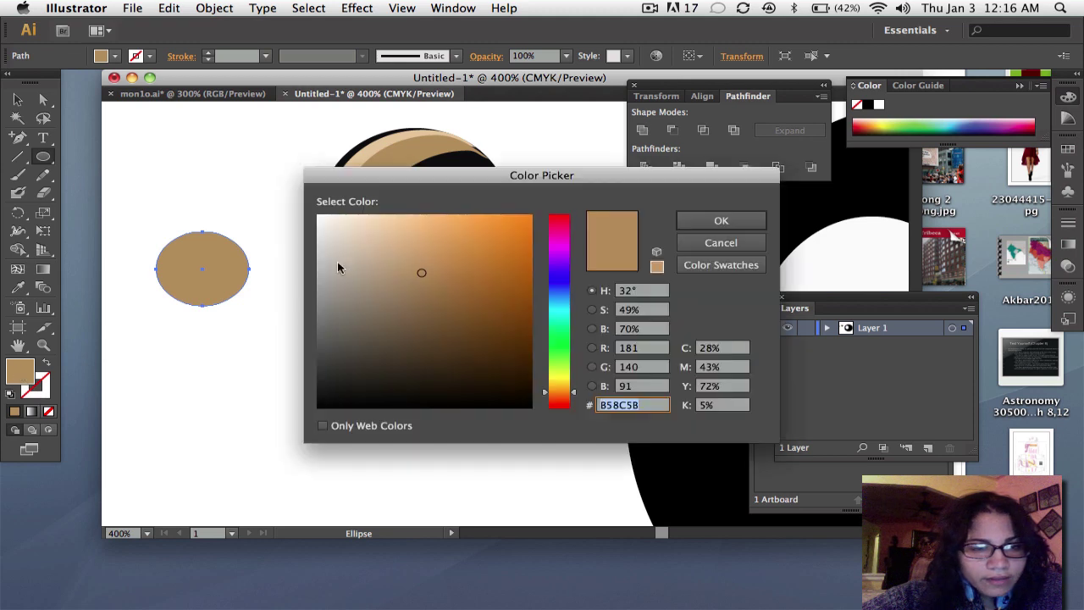
click(321, 220)
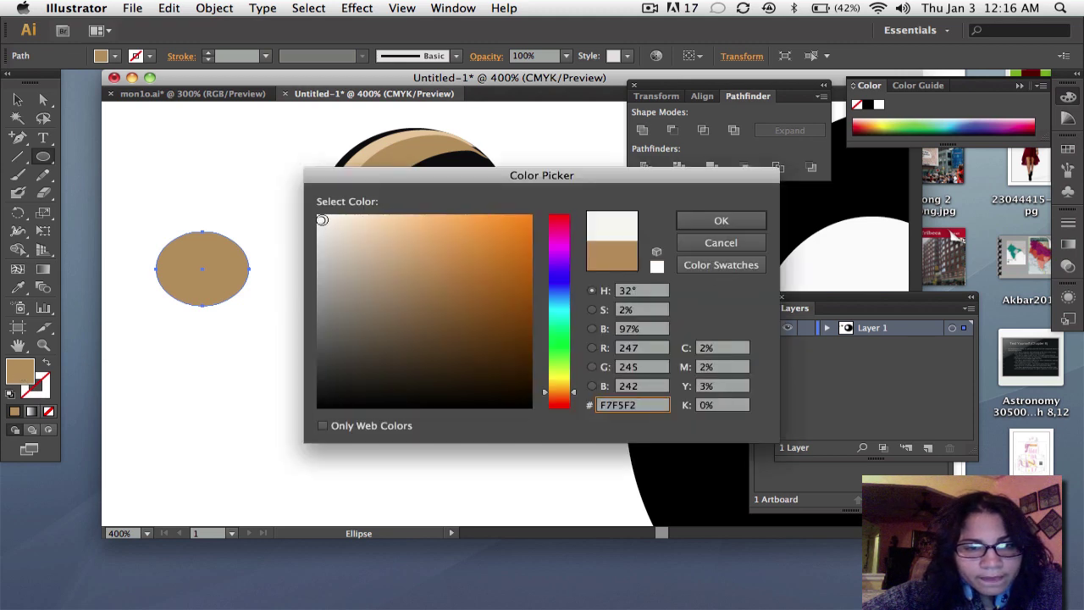
click(717, 225)
key(v)
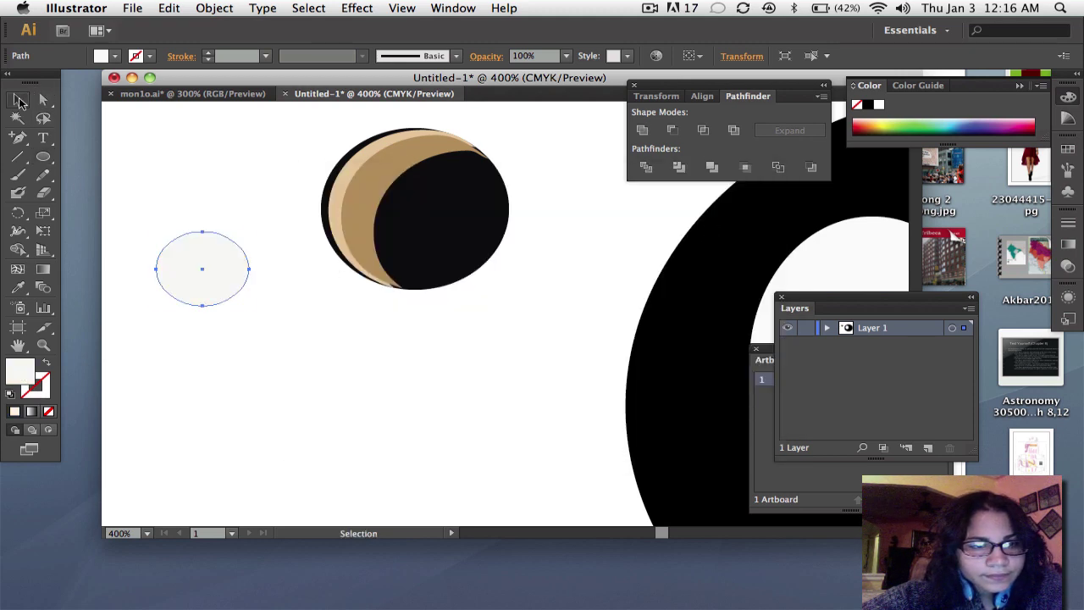
drag(204, 262, 461, 175)
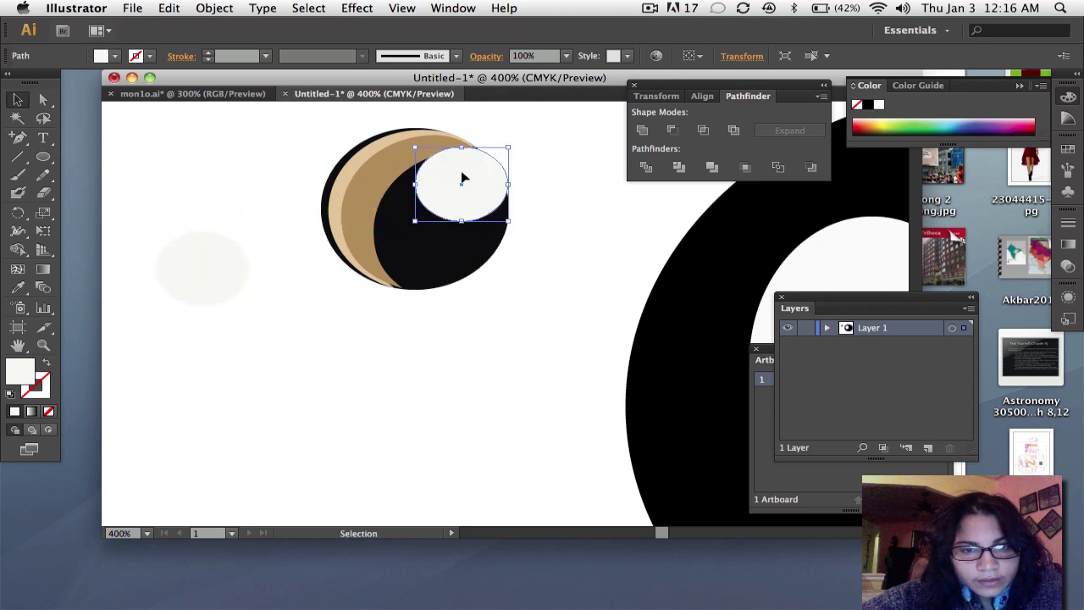
Nudge the large highlight up and make a smaller copy on the lower pupil
click(549, 149)
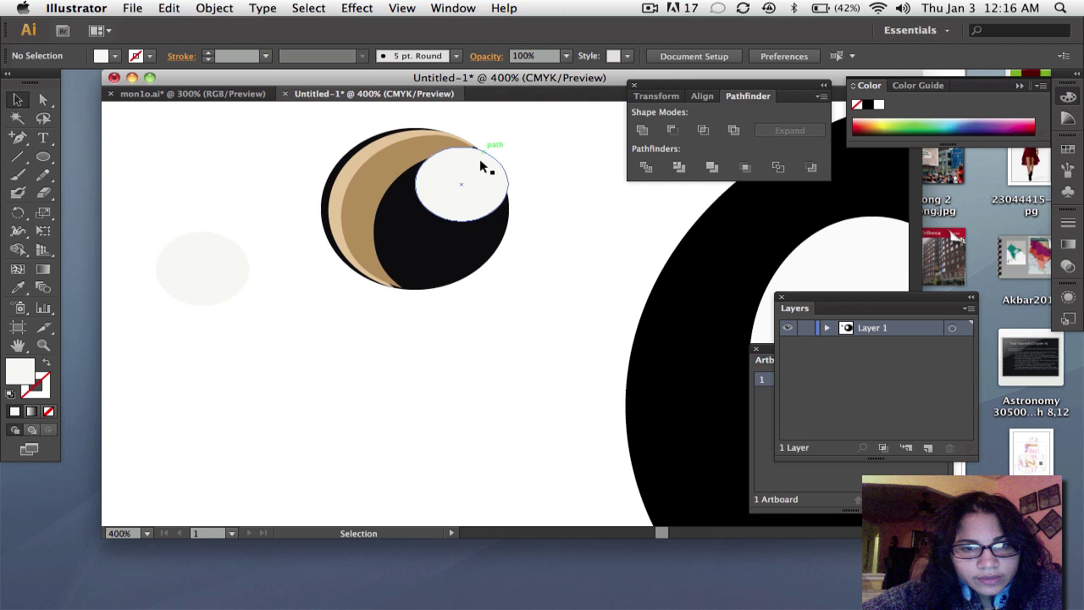
mouse_move(483, 174)
mouse_down()
mouse_move(481, 161)
mouse_move(455, 226)
mouse_move(398, 278)
mouse_up()
click(527, 167)
drag(447, 305, 423, 287)
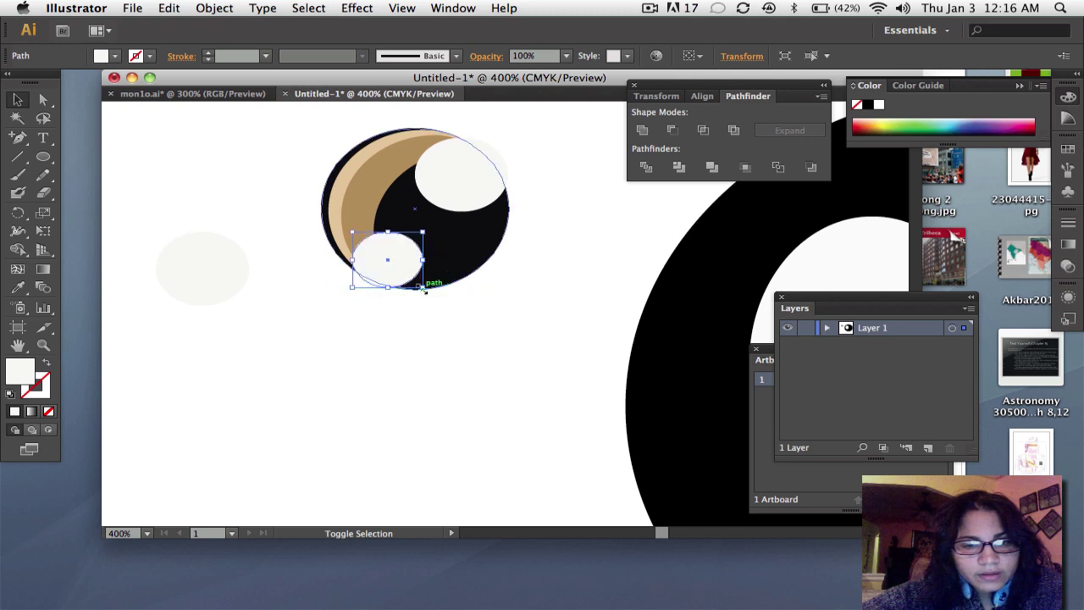
drag(395, 249, 410, 261)
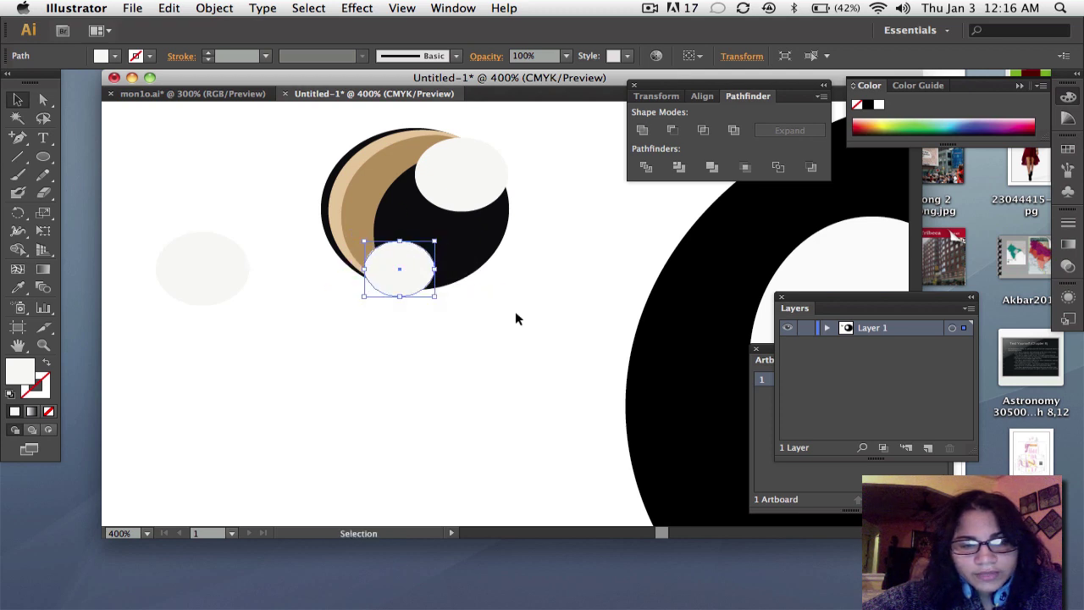
click(530, 331)
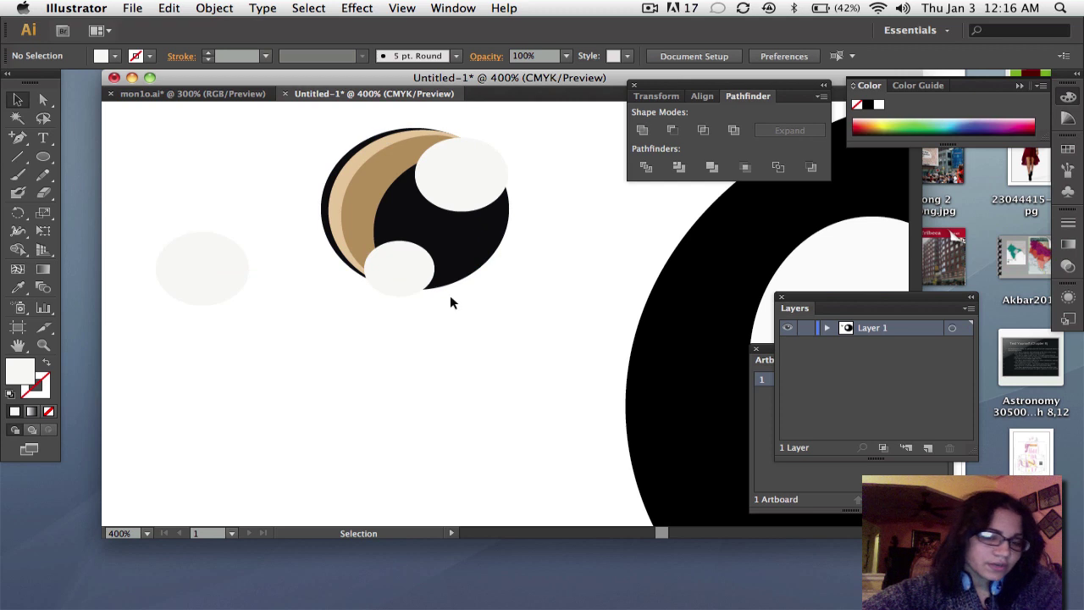
Narrow and shrink the small highlight, then add a tiny second highlight beside it
click(417, 292)
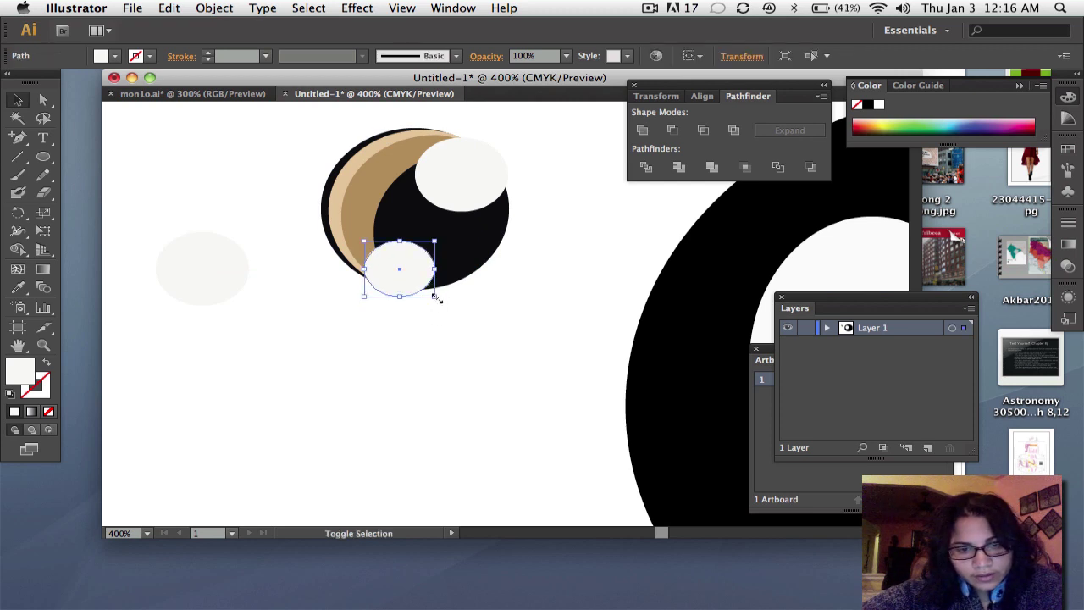
drag(433, 295, 425, 289)
click(437, 307)
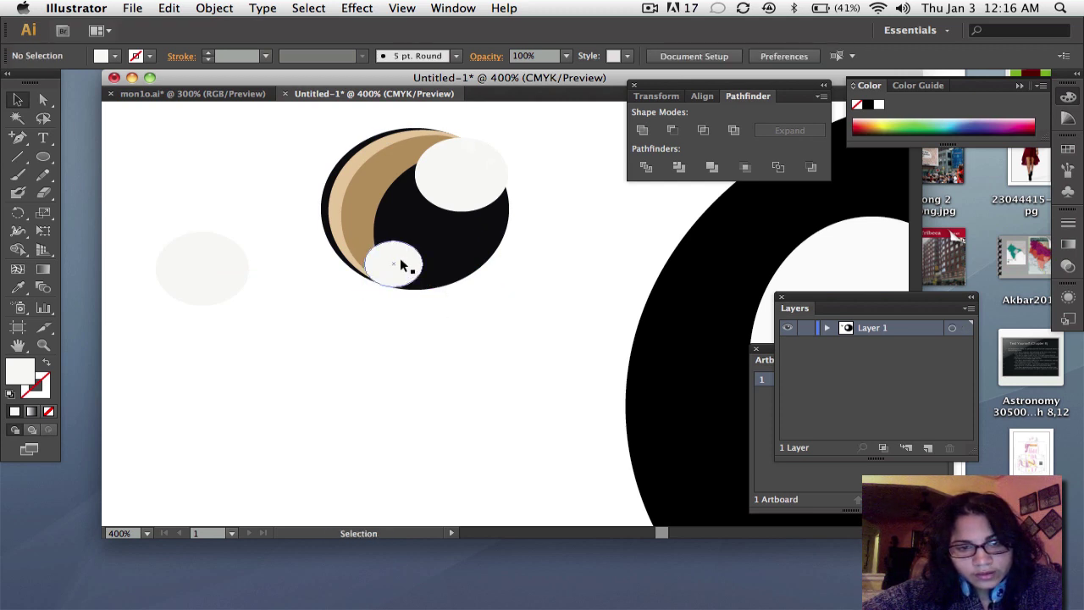
click(419, 288)
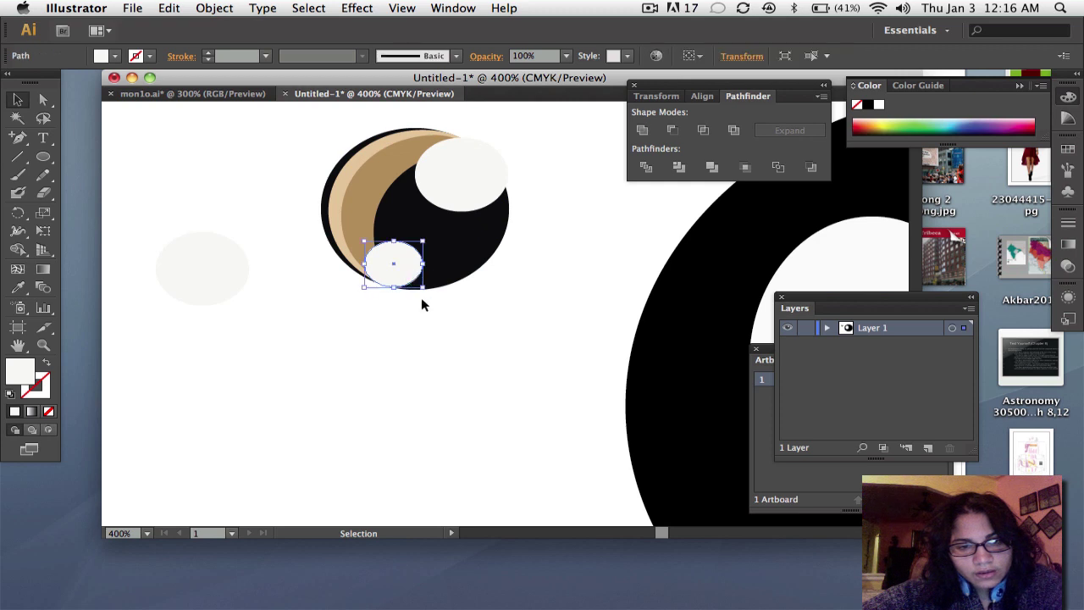
mouse_move(426, 290)
mouse_down()
mouse_move(403, 275)
mouse_move(472, 244)
mouse_move(480, 259)
mouse_move(454, 242)
mouse_move(452, 265)
mouse_up()
click(494, 331)
click(502, 286)
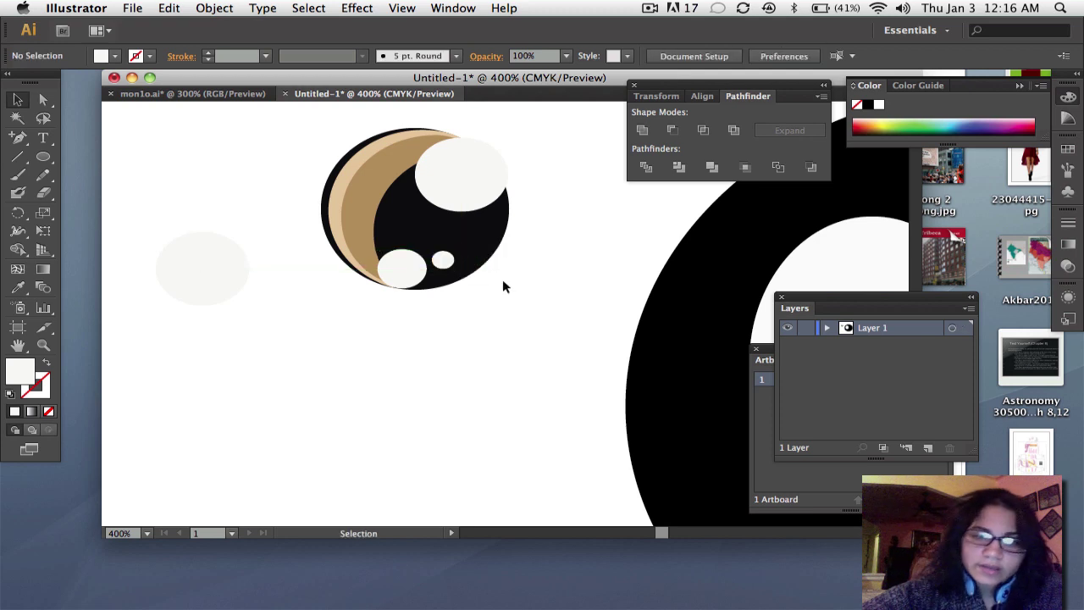
Zoom out and delete the stray pale oval on the left
key(super+minus)
key(super+minus)
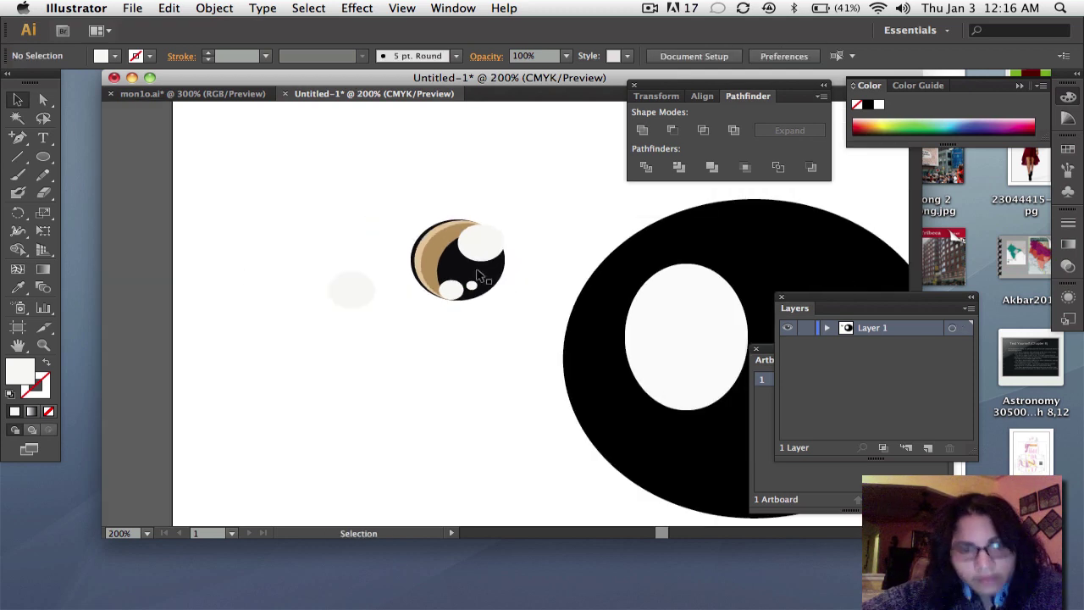
click(347, 287)
key(Delete)
scroll(347, 281, right, 5)
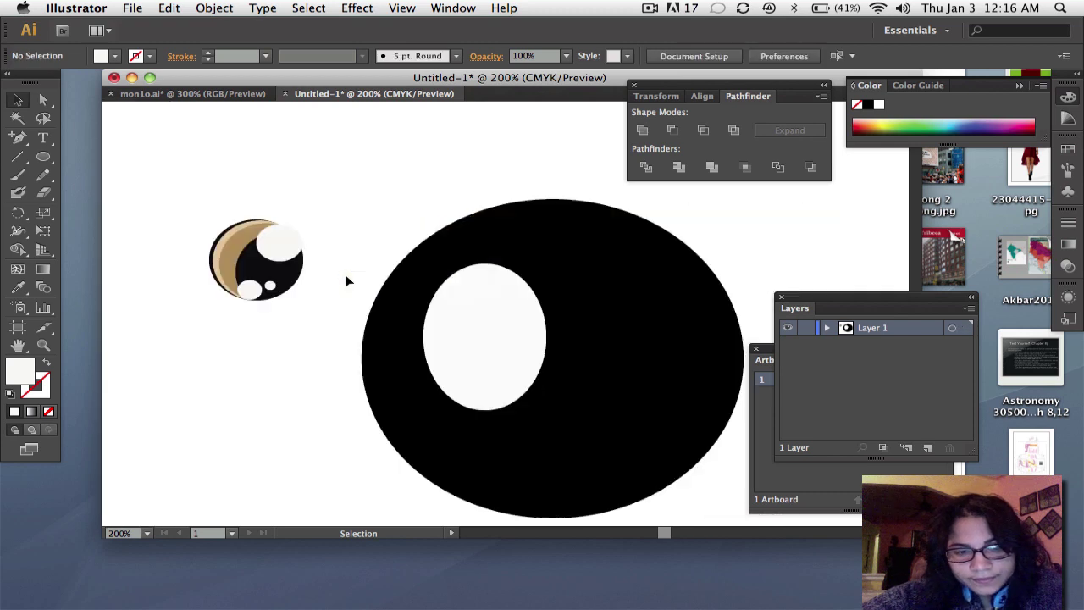
scroll(347, 281, right, 2)
Move the iris and highlights into the white eye shape, setting them lower
drag(241, 287, 266, 313)
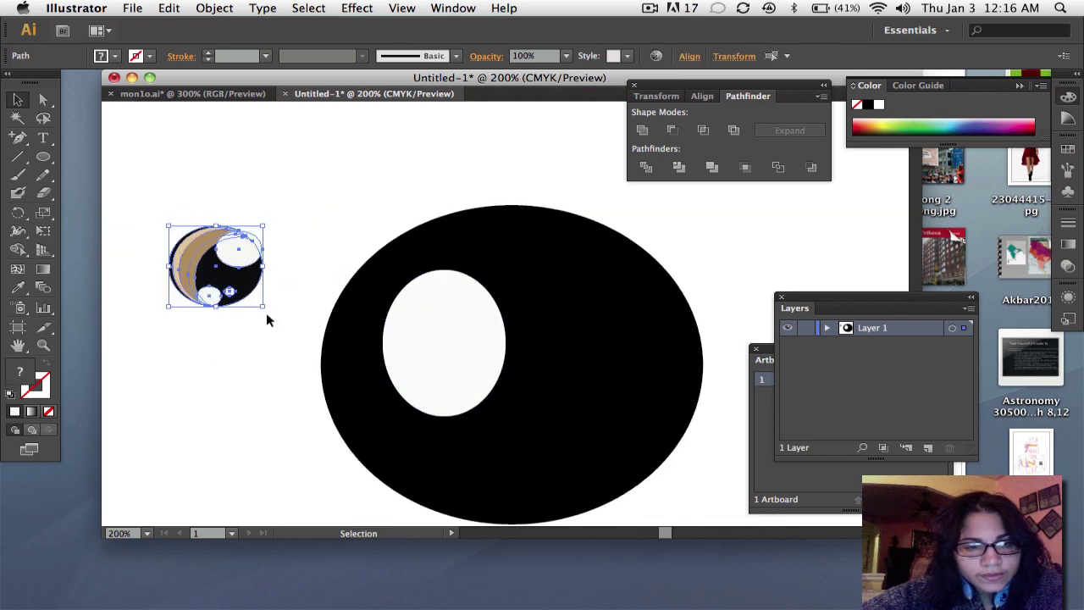
drag(227, 276, 451, 379)
click(165, 288)
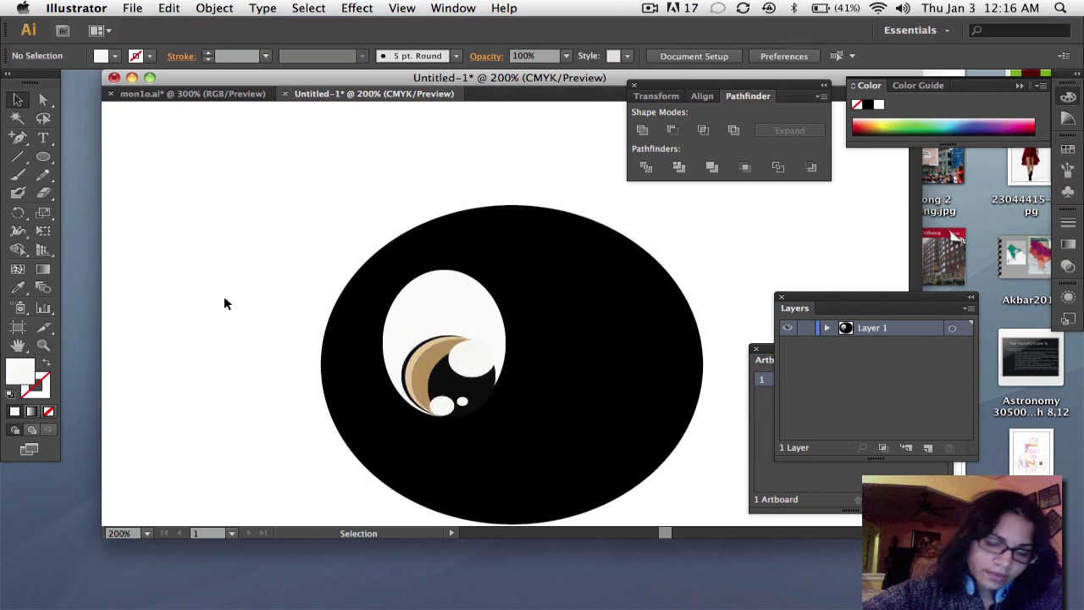
key(a)
drag(222, 270, 426, 371)
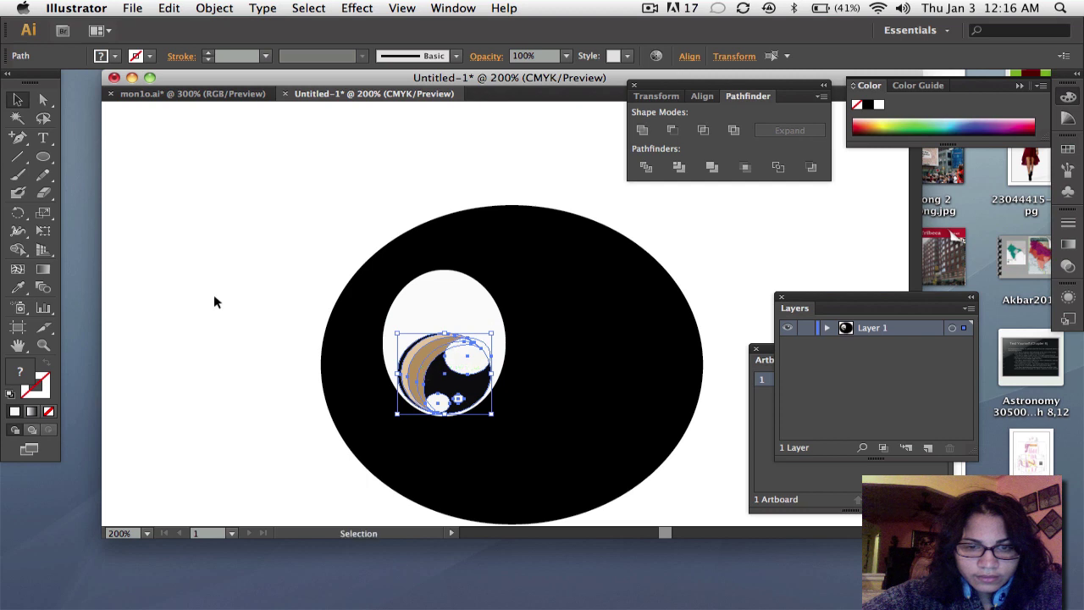
click(187, 291)
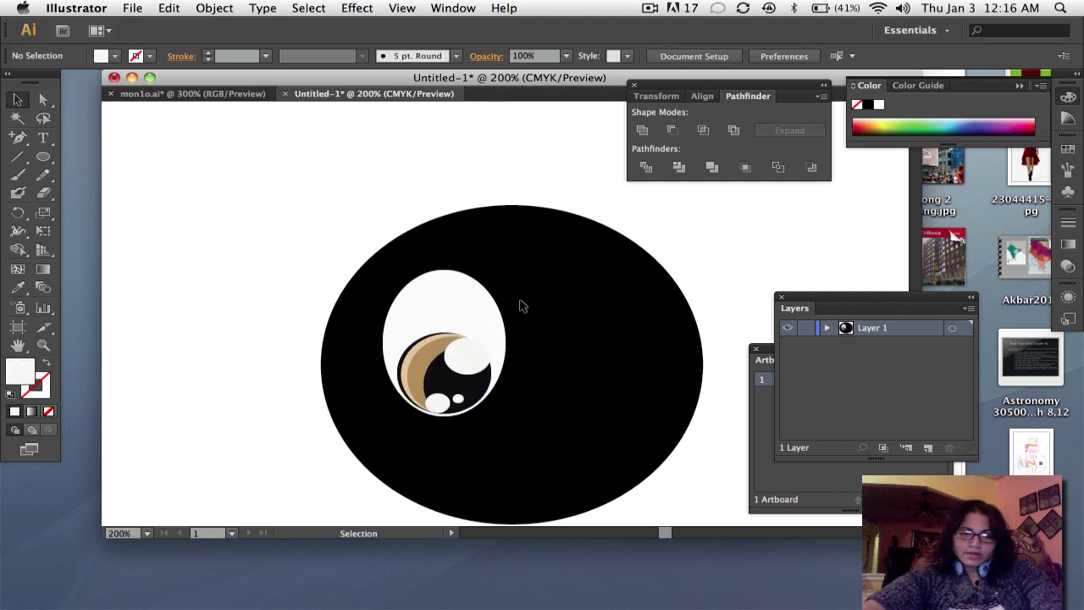
Lower the white eye shape's top edge to shorten it
click(422, 275)
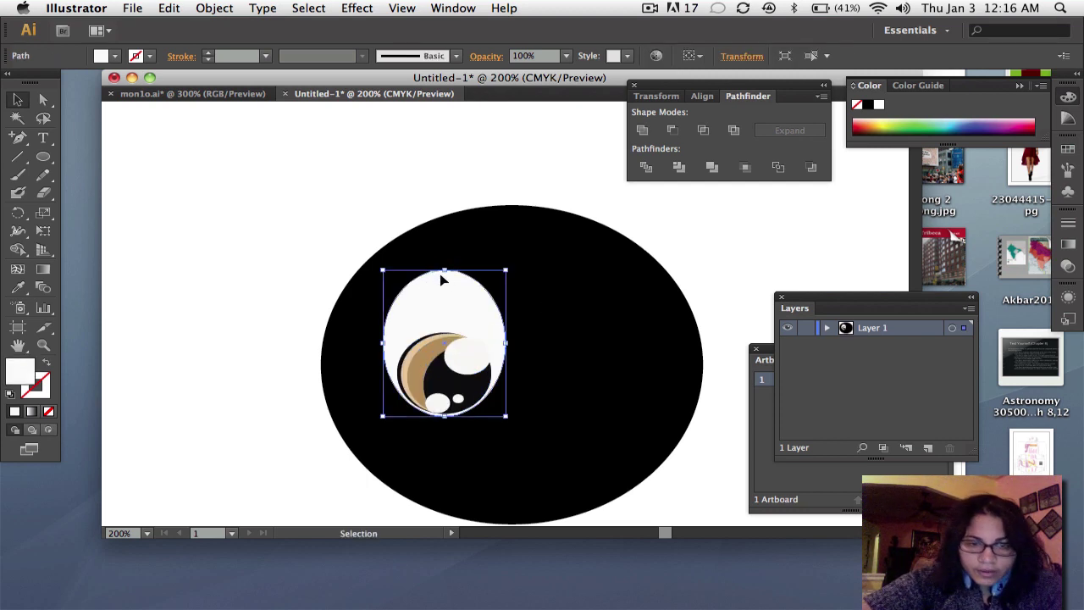
drag(444, 271, 445, 277)
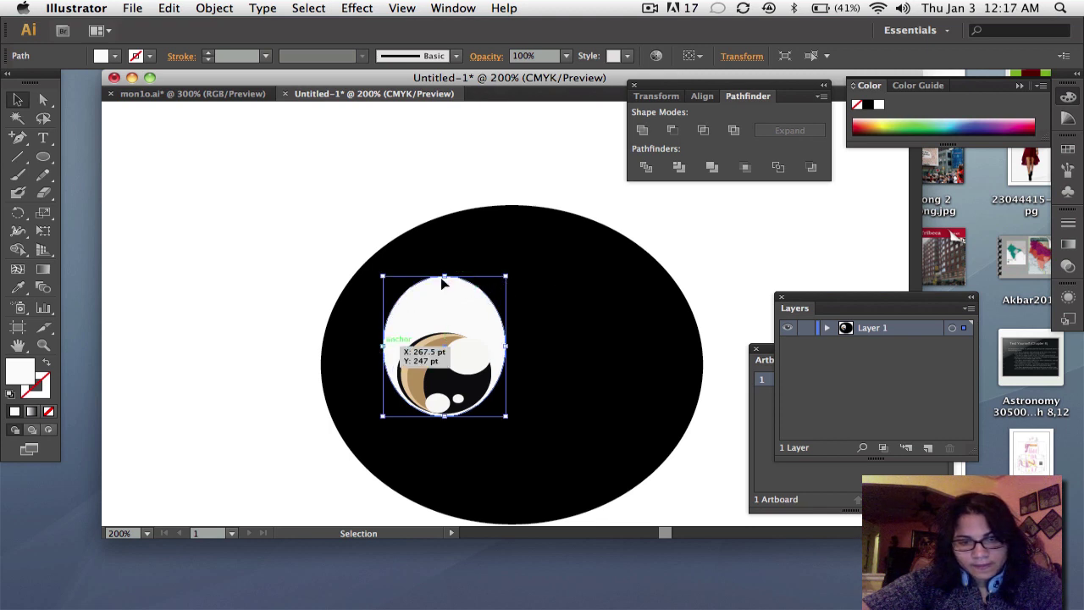
click(543, 290)
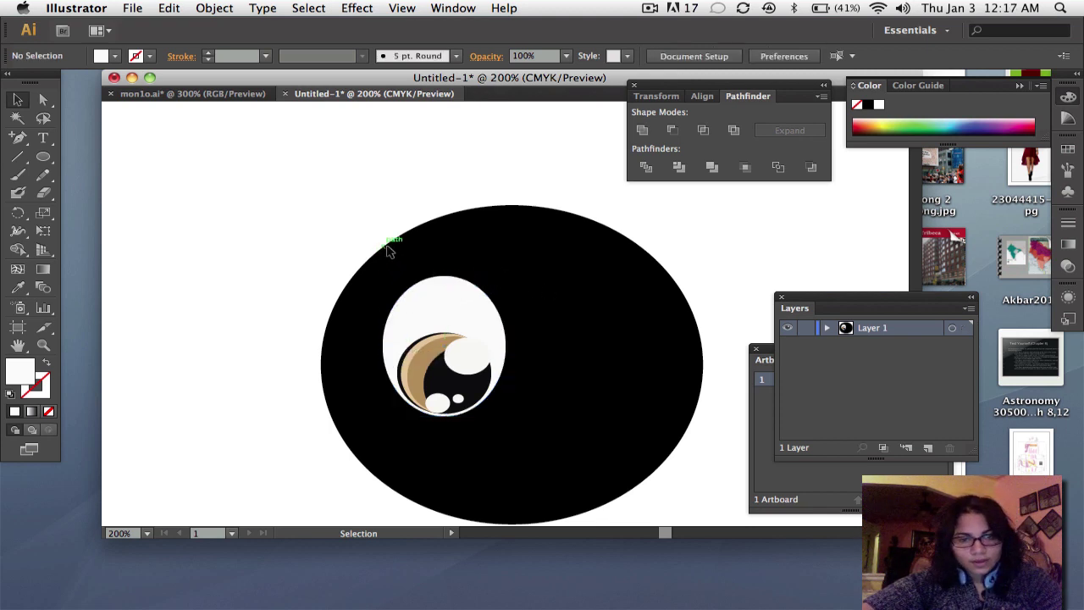
Alt-drag a copy of the complete left eye to the face's right side
scroll(345, 199, down, 5)
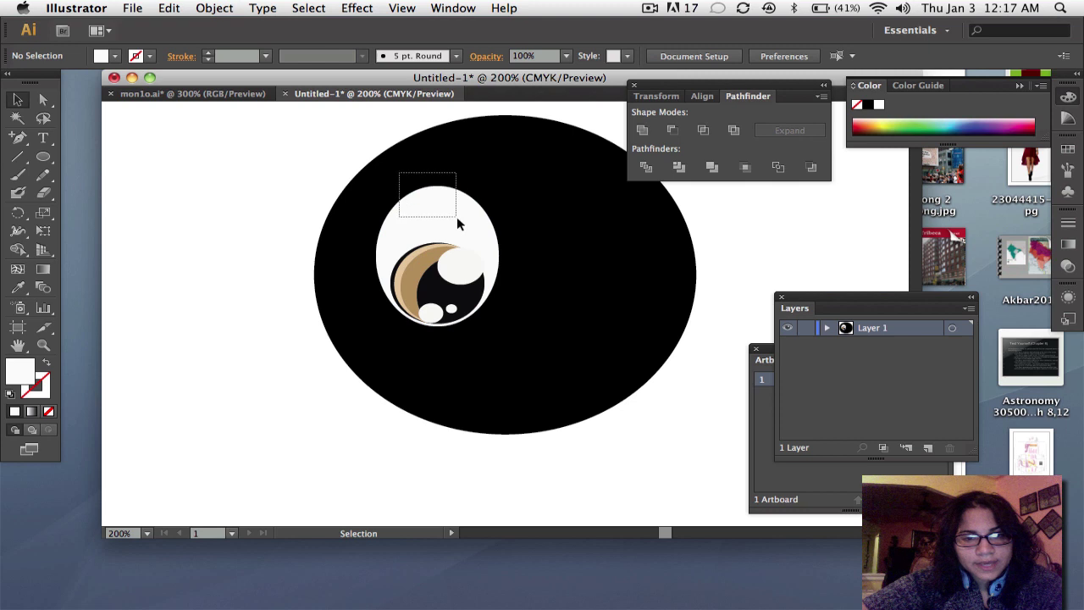
drag(456, 221, 503, 331)
drag(449, 300, 591, 294)
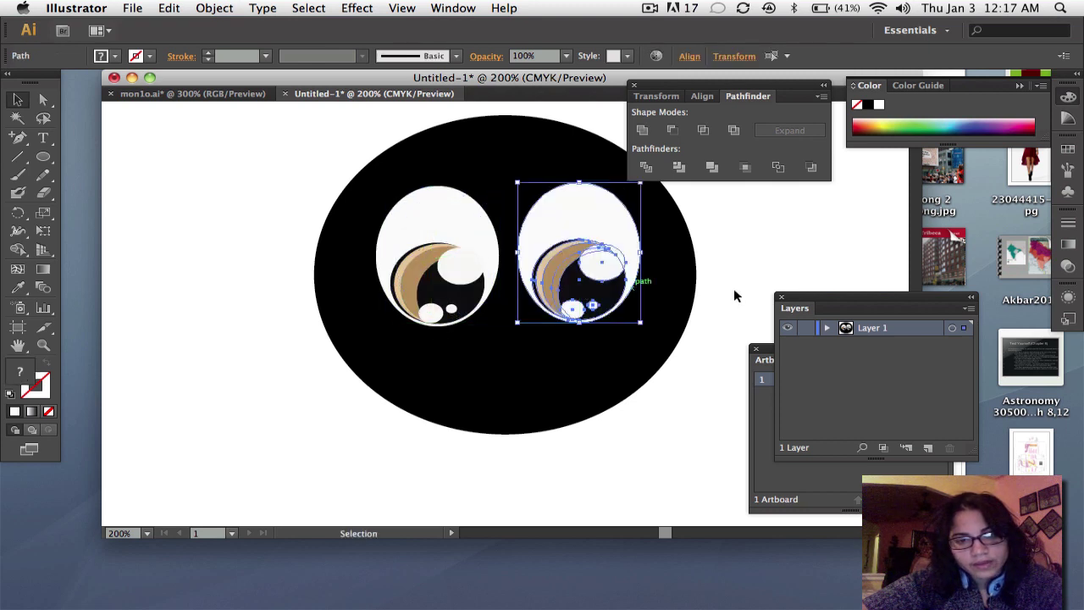
click(758, 300)
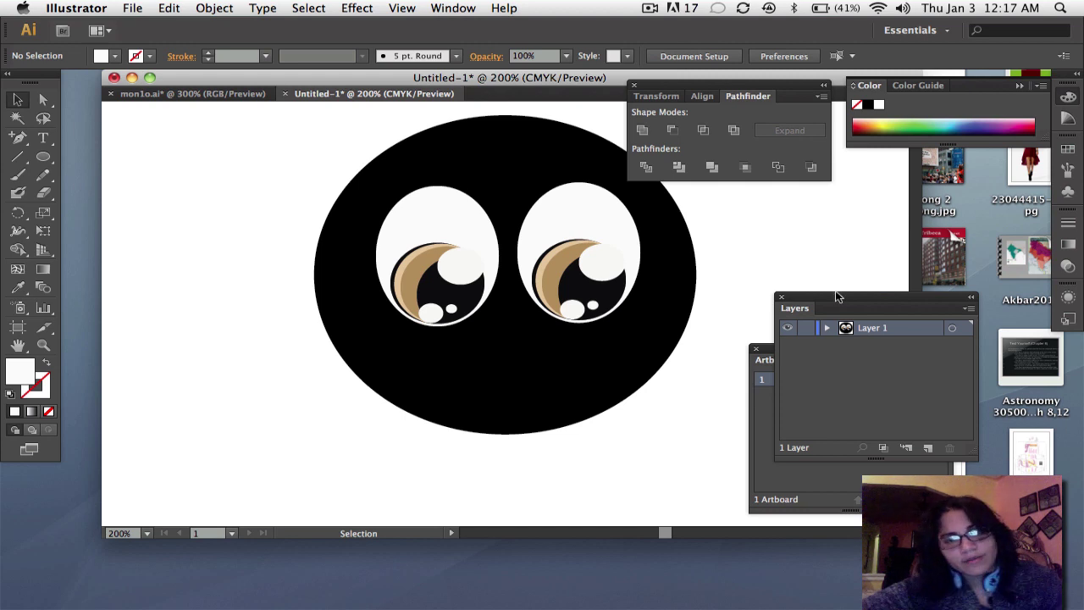
click(650, 9)
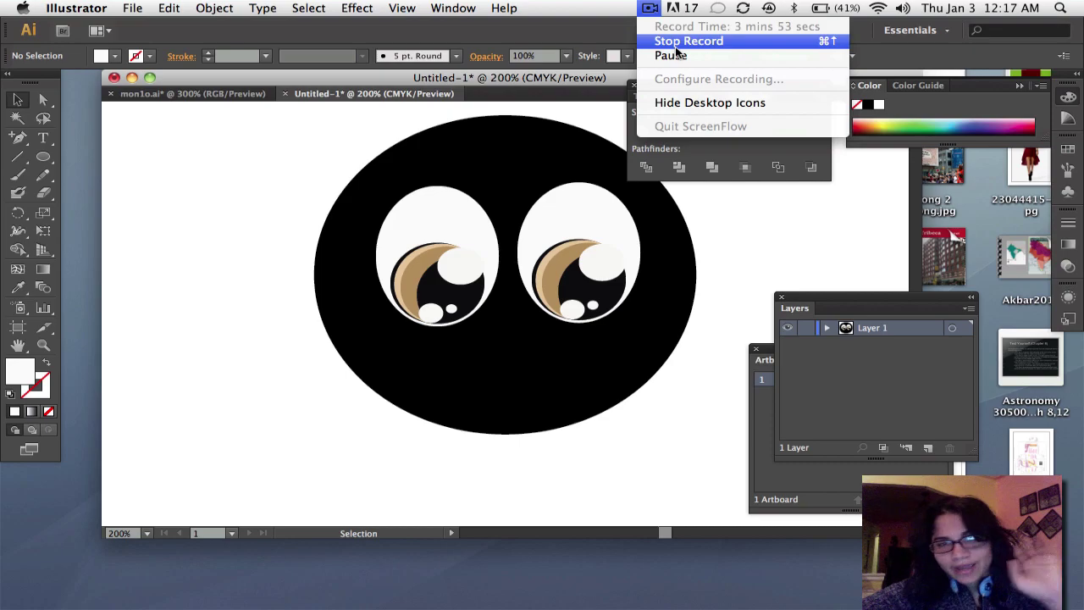